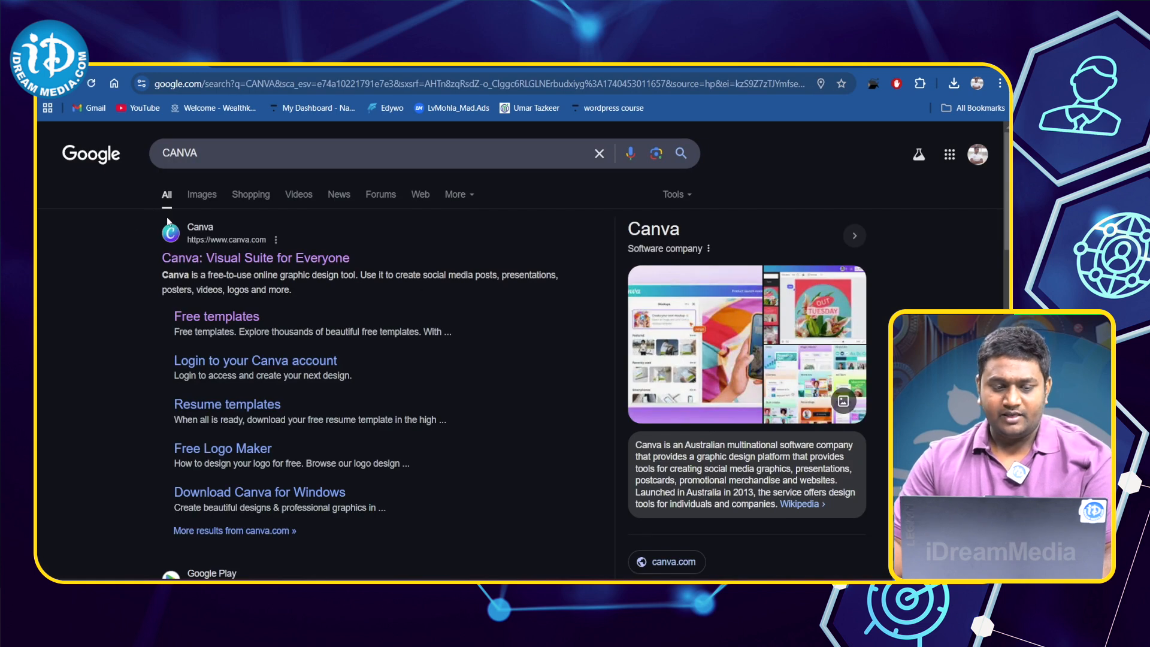
- Open the Canva website from the search results and search it for "STOCK MARKET YOUTUBE THUMBANIL"
left_click(228, 263)
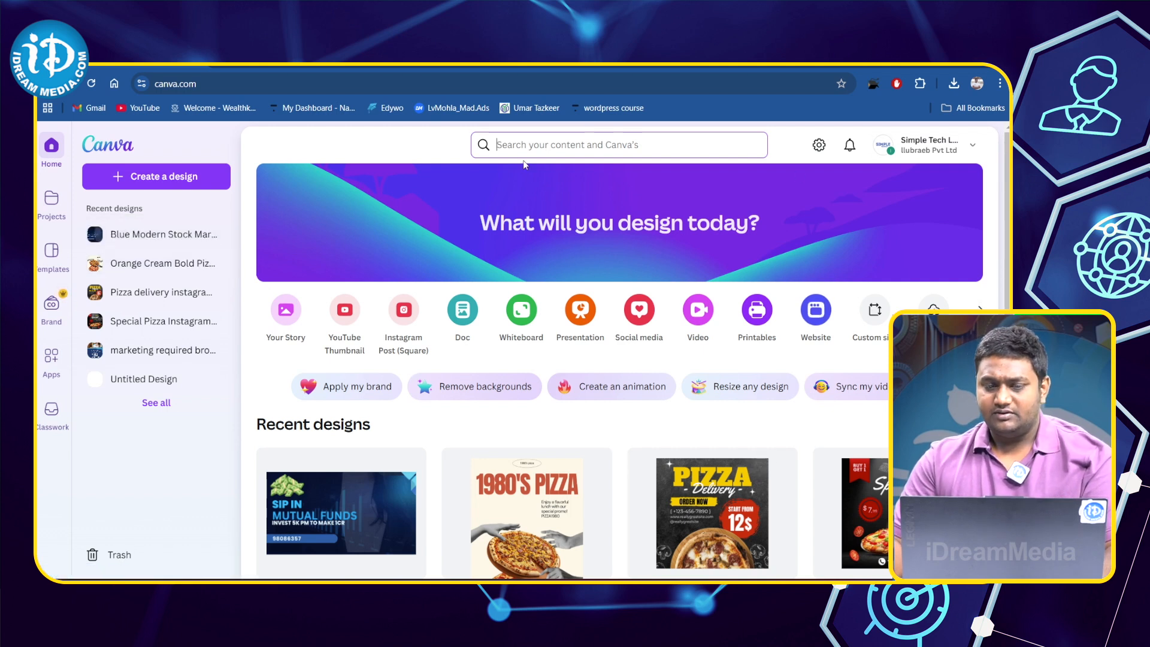
left_click(555, 140)
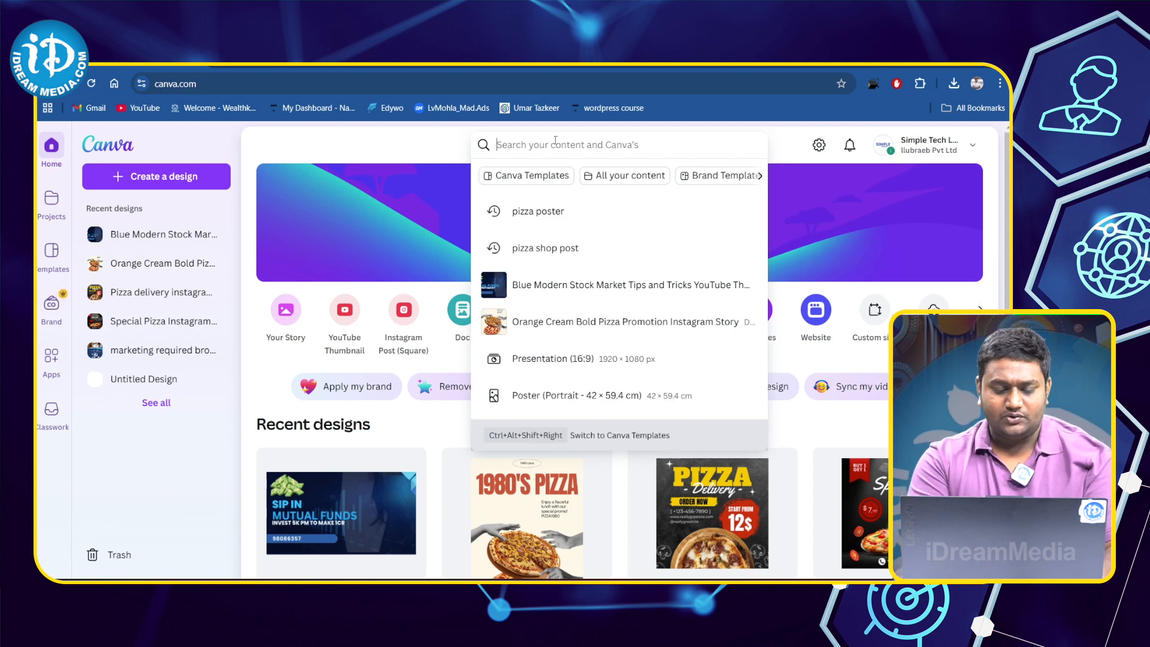
type("STOCK")
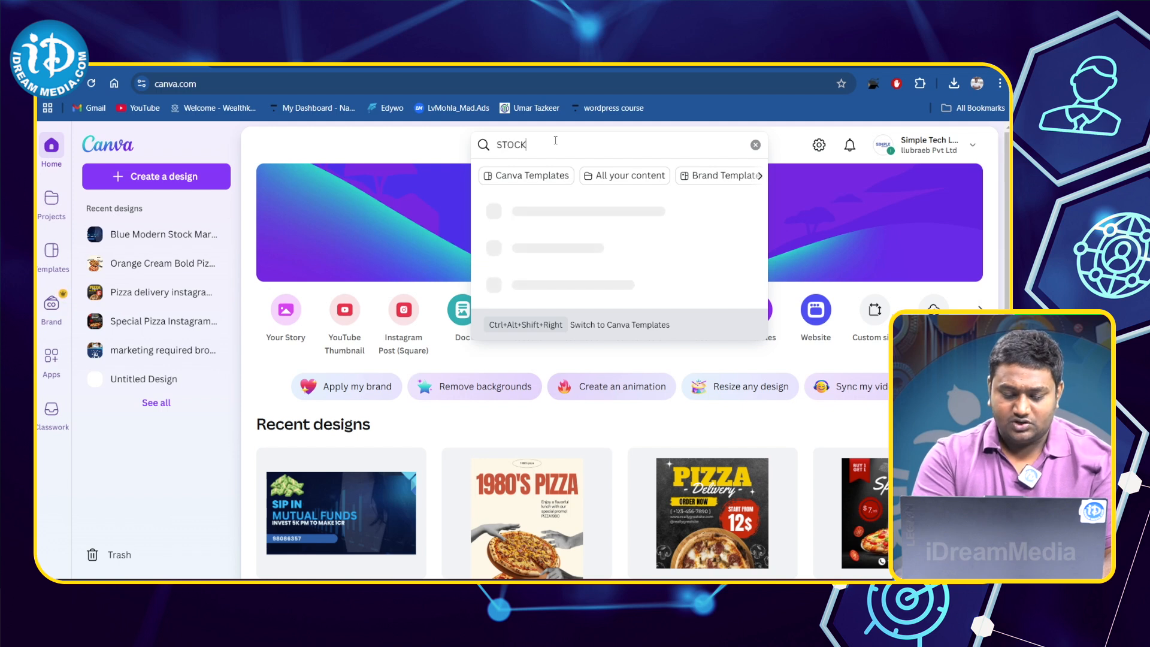
type(" MARKET")
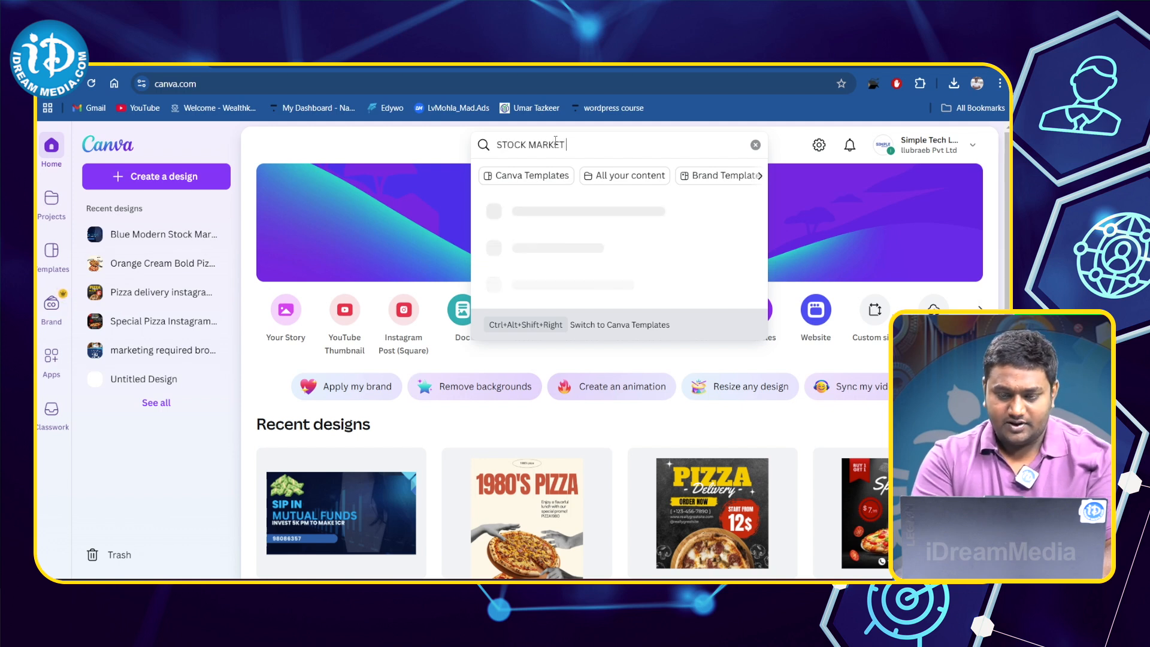
type(" YOUTUB")
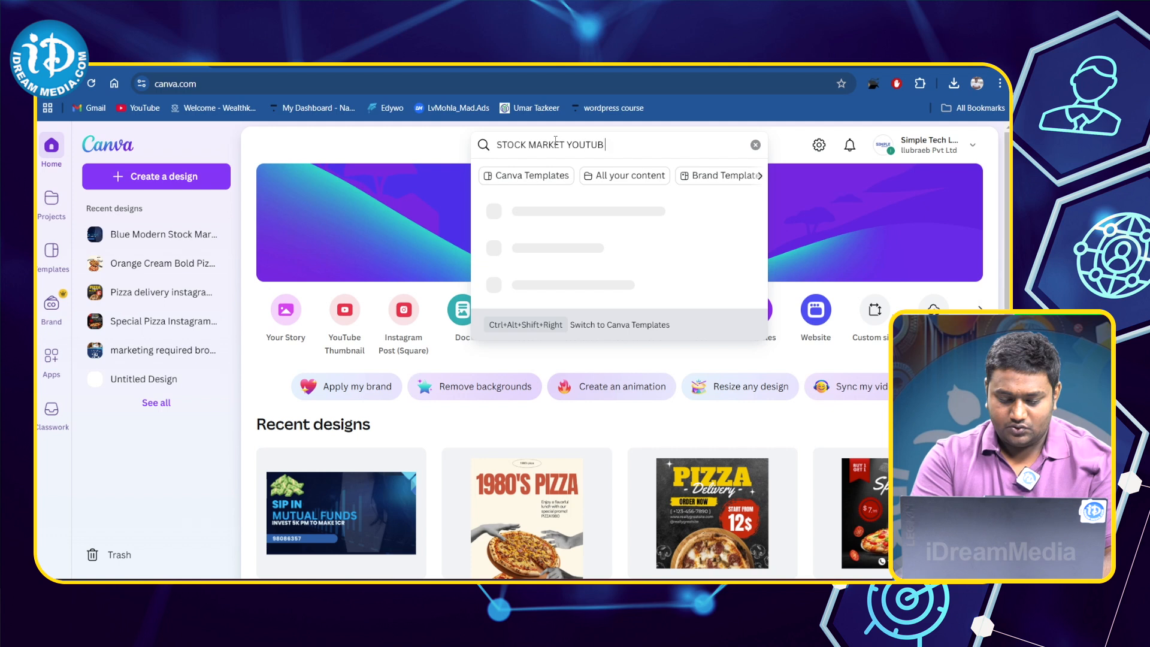
type("R")
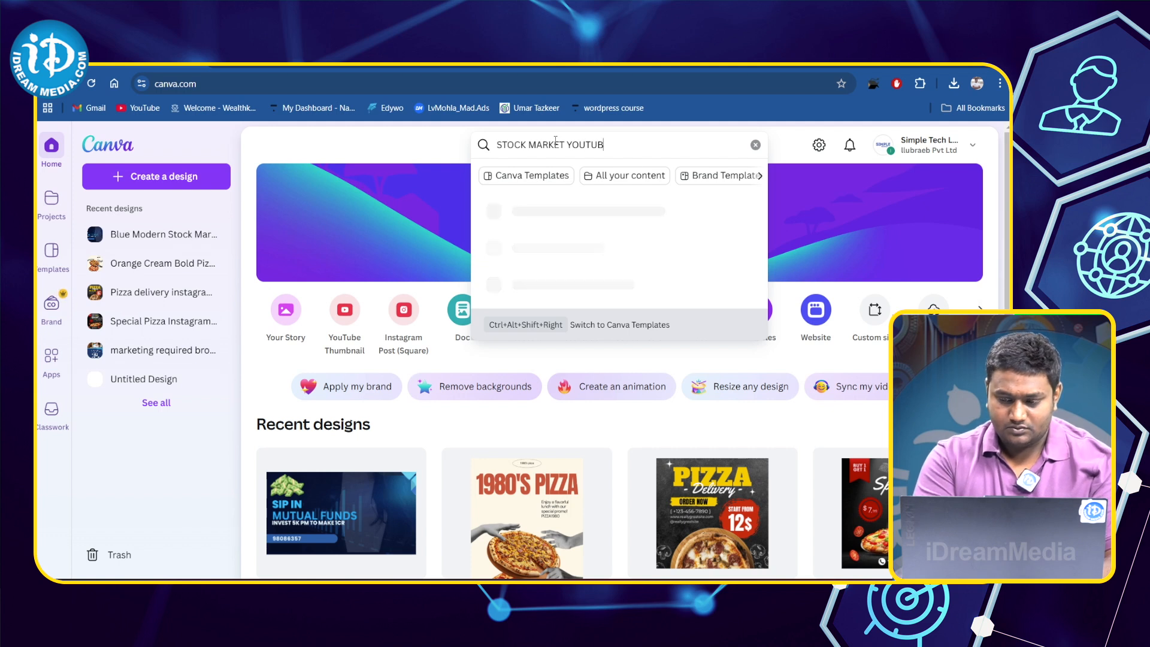
type("E THUMBANIL")
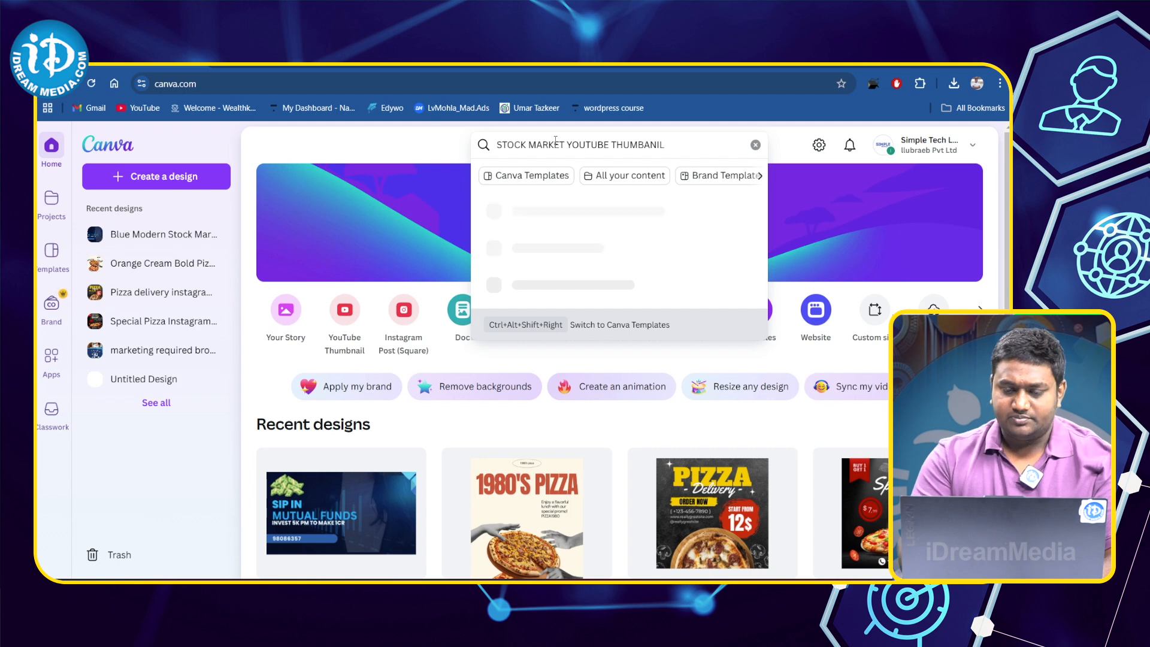
key("Return")
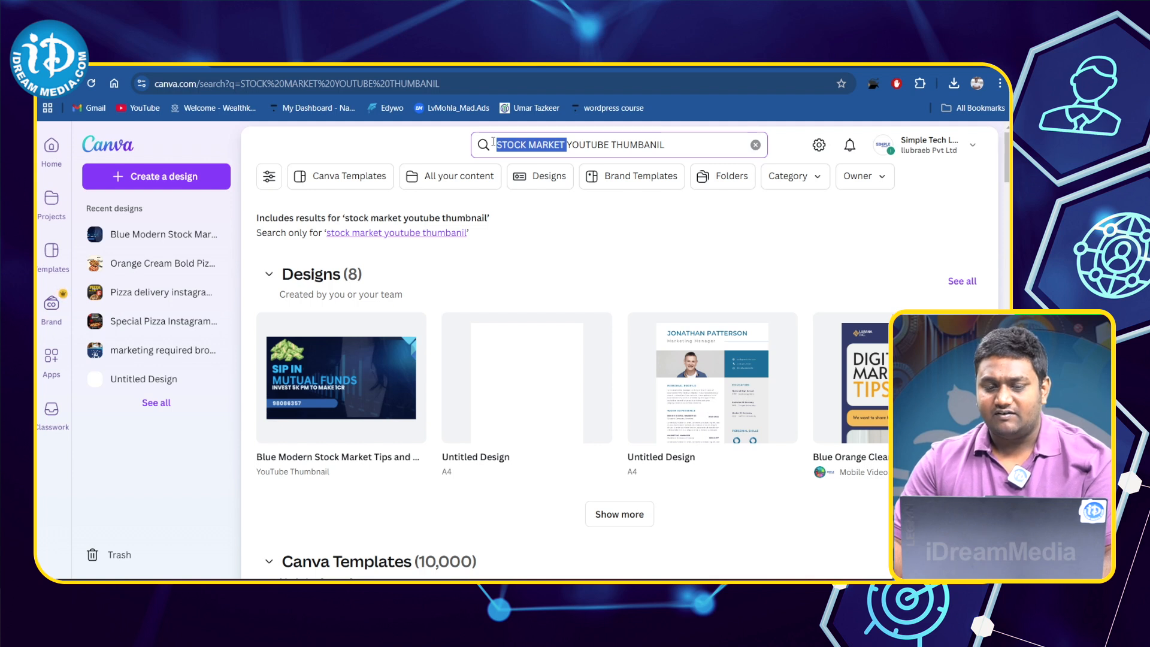
left_click(566, 143)
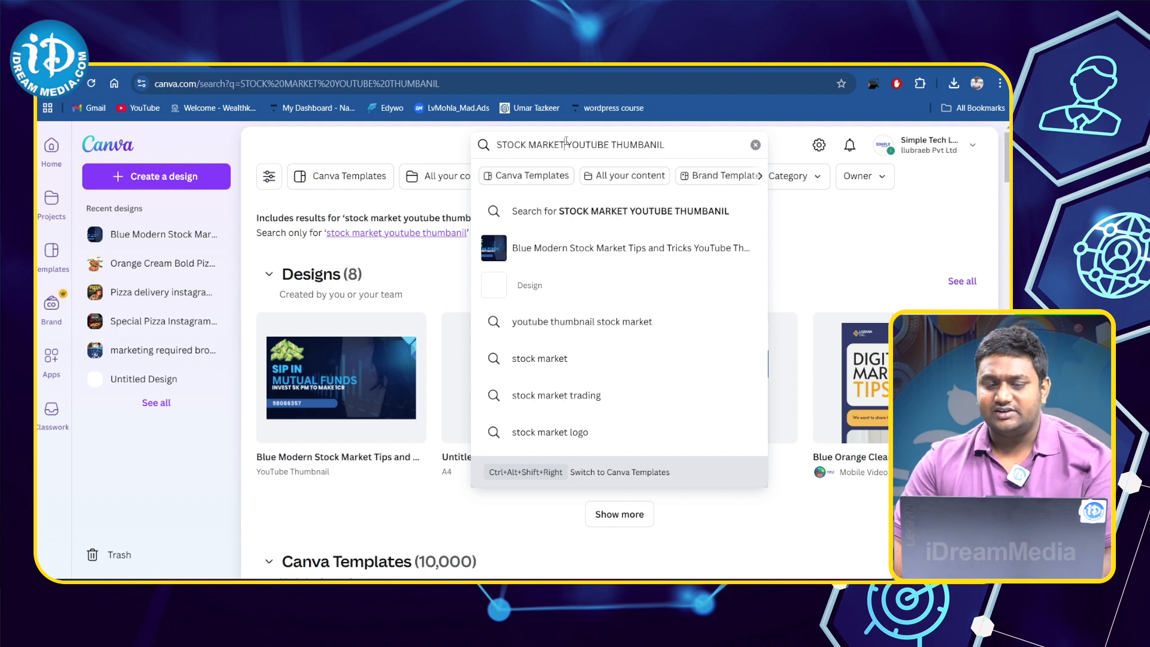
key("ctrl+shift+Left")
left_click(580, 144)
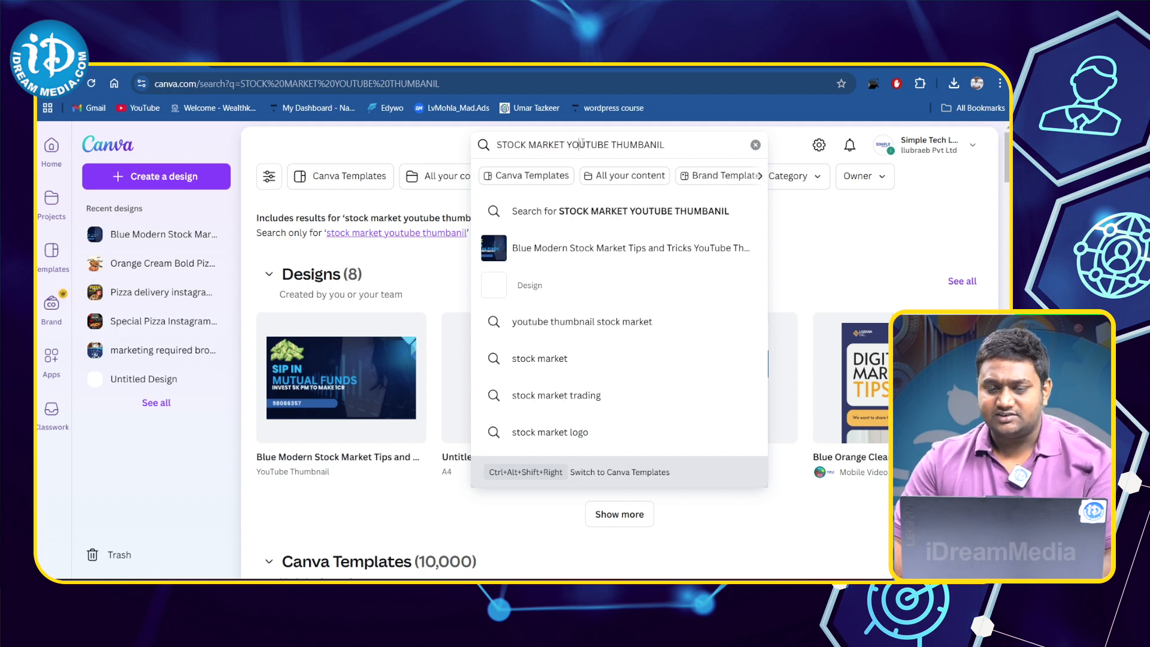
left_click_drag(573, 140, 669, 148)
key("Right")
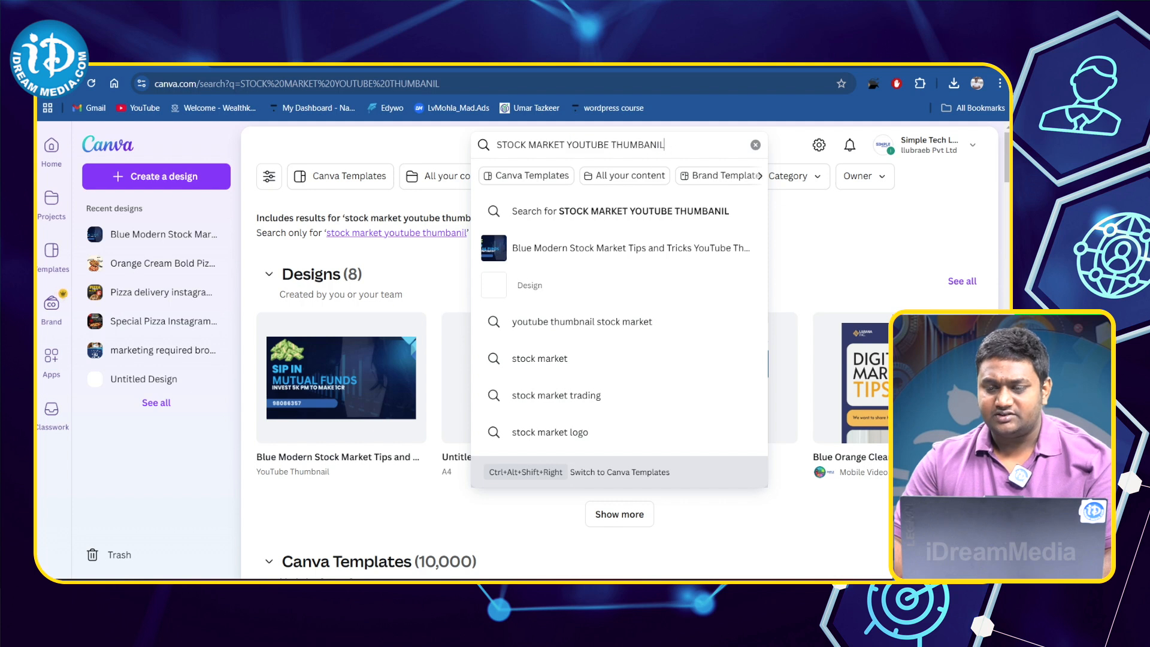
- Browse the stock market YouTube thumbnail templates in the search results to compare their designs
scroll(292, 151, "down", 6)
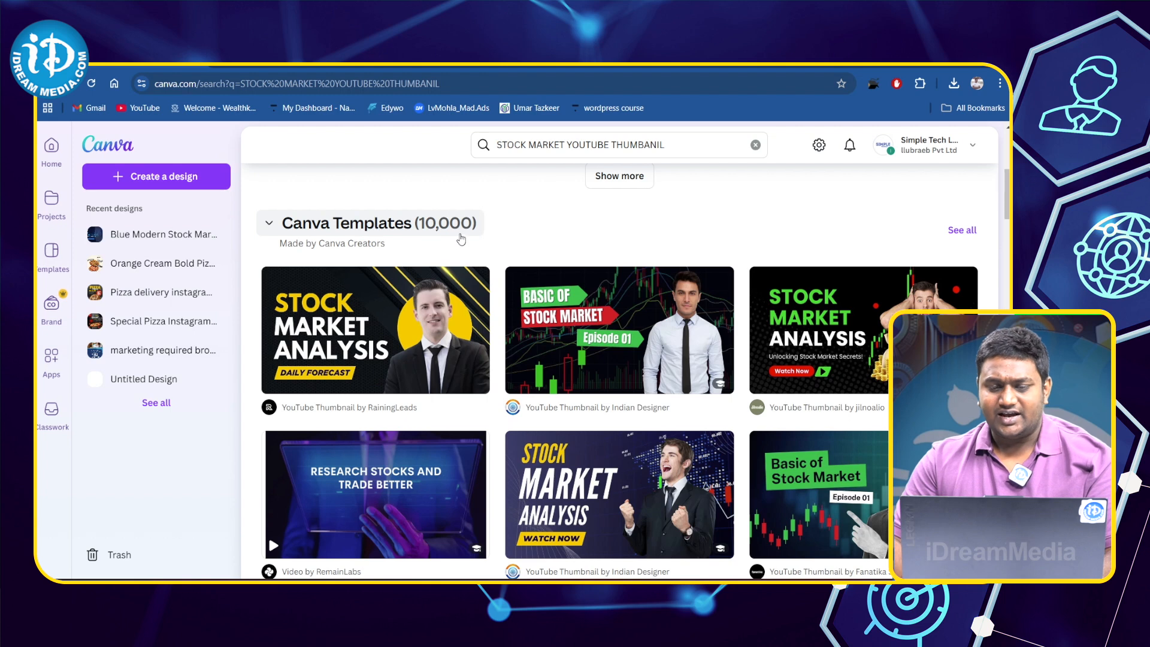
scroll(503, 263, "down", 15)
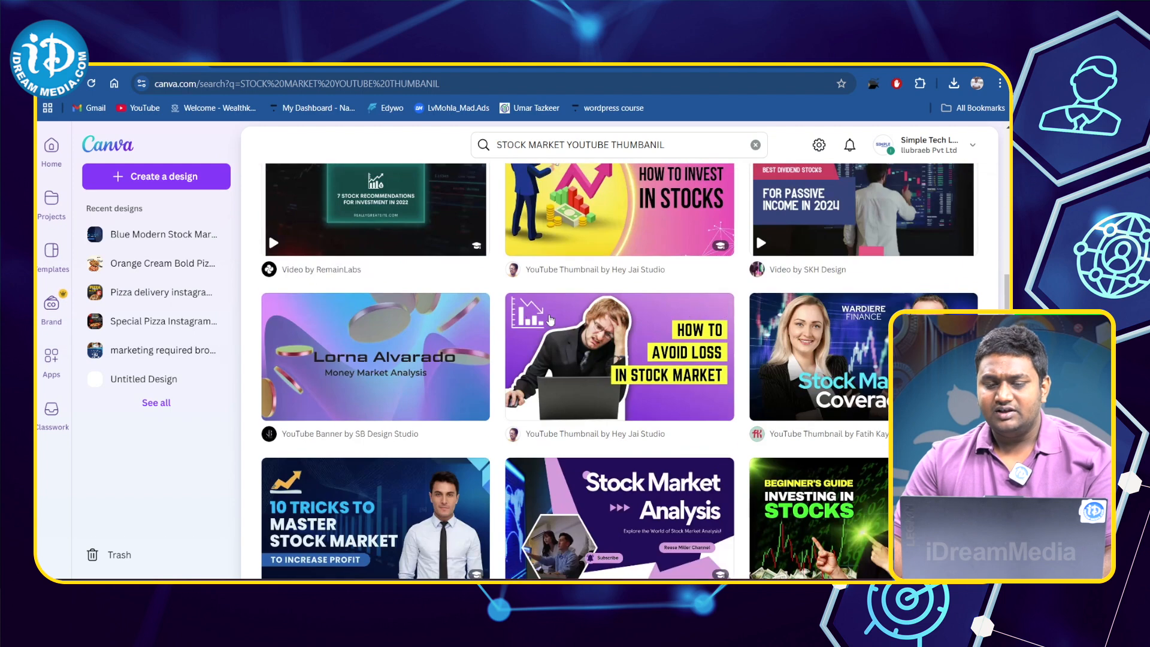
scroll(686, 324, "down", 12)
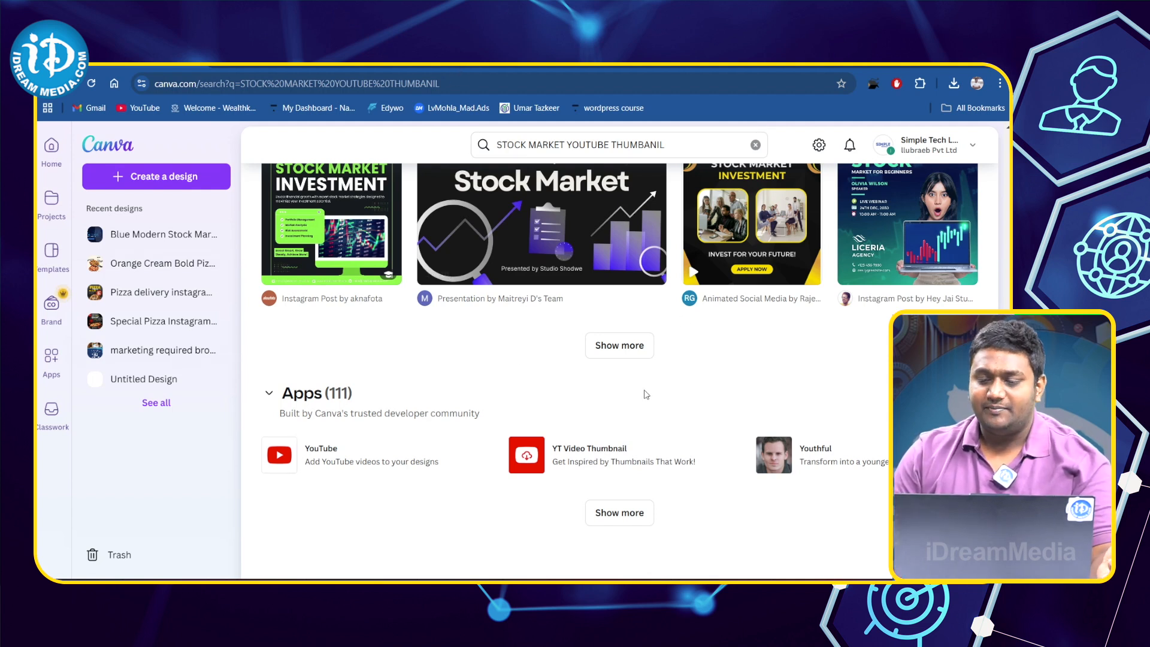
scroll(753, 368, "up", 5)
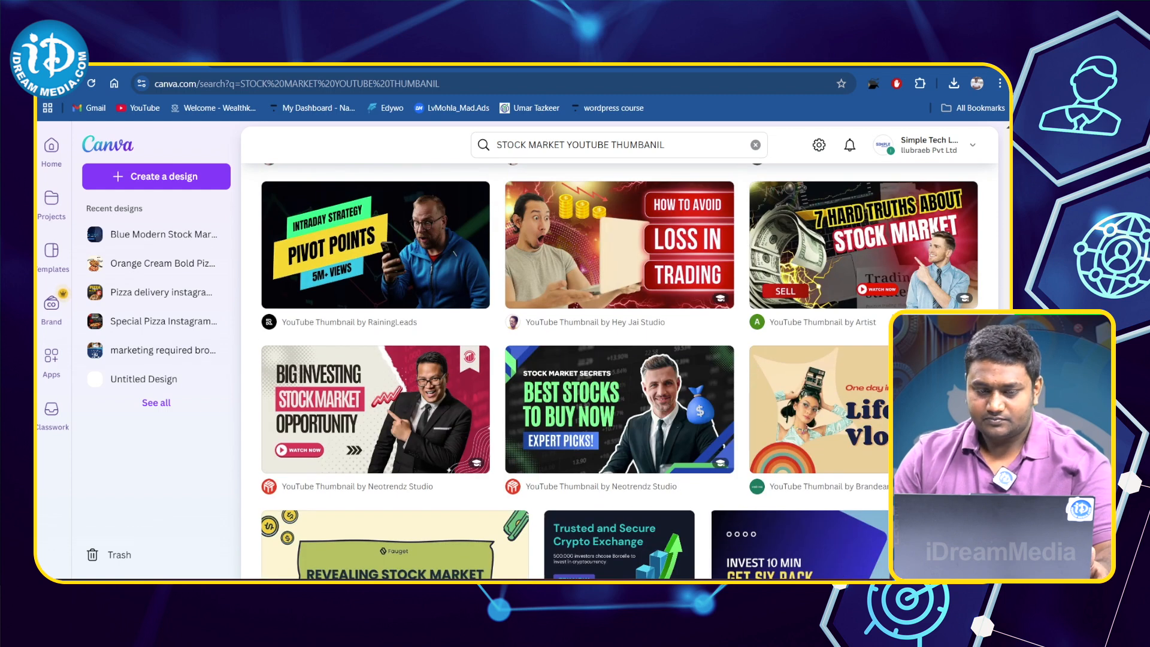
scroll(620, 370, "up", 10)
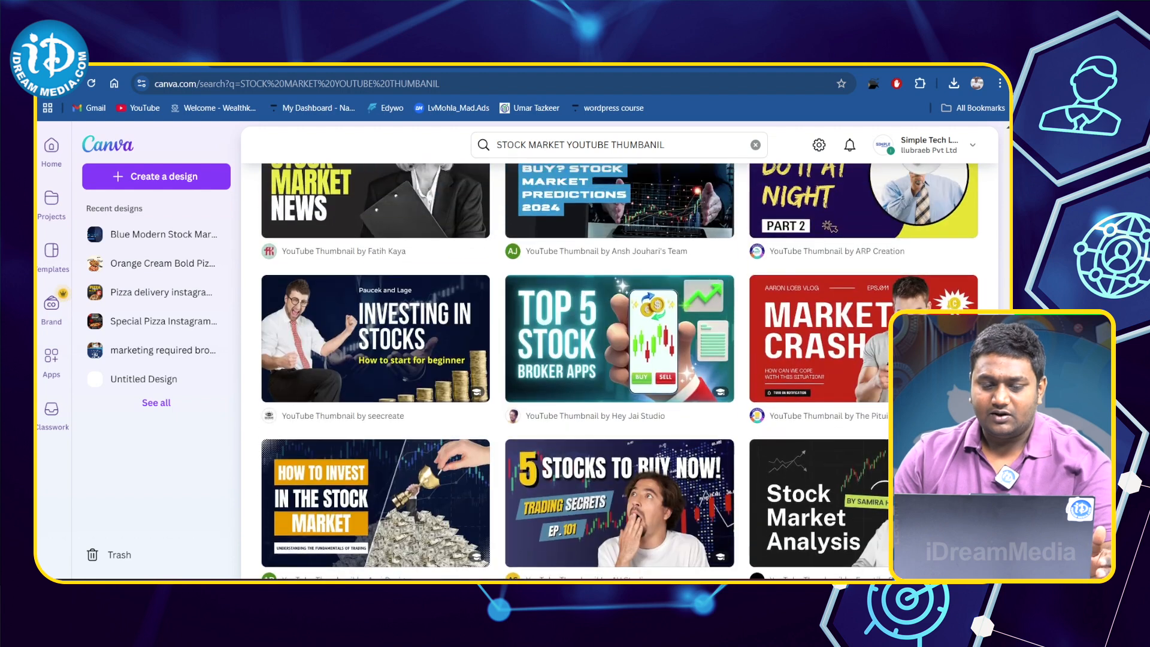
scroll(620, 370, "up", 3)
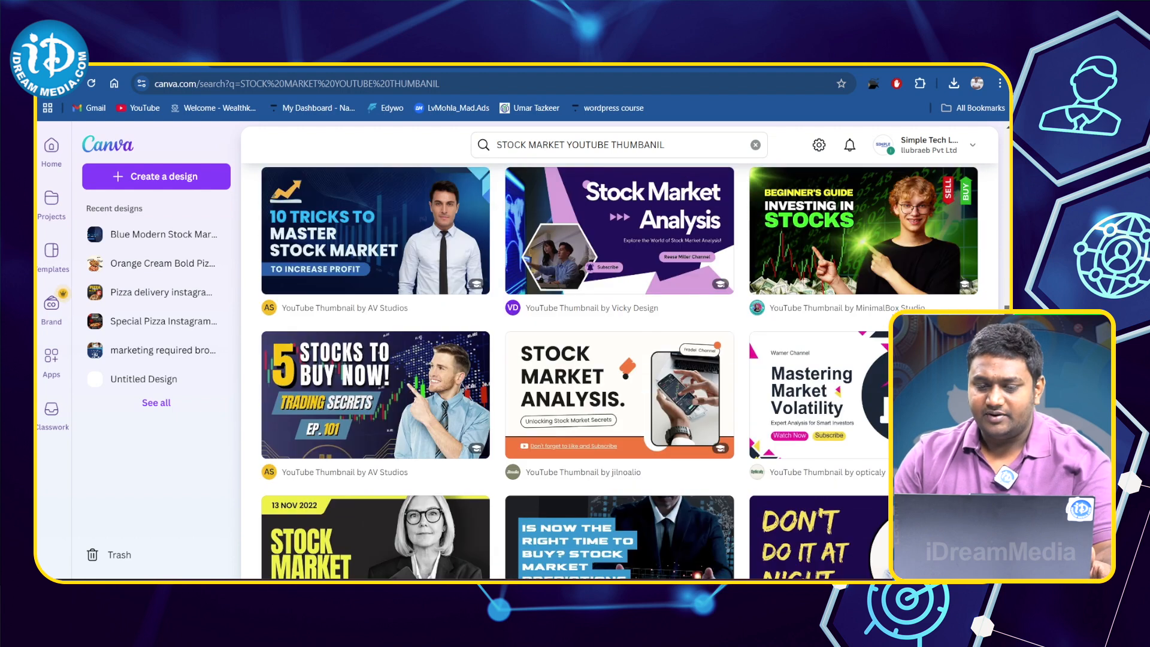
scroll(620, 370, "up", 3)
scroll(993, 298, "up", 5)
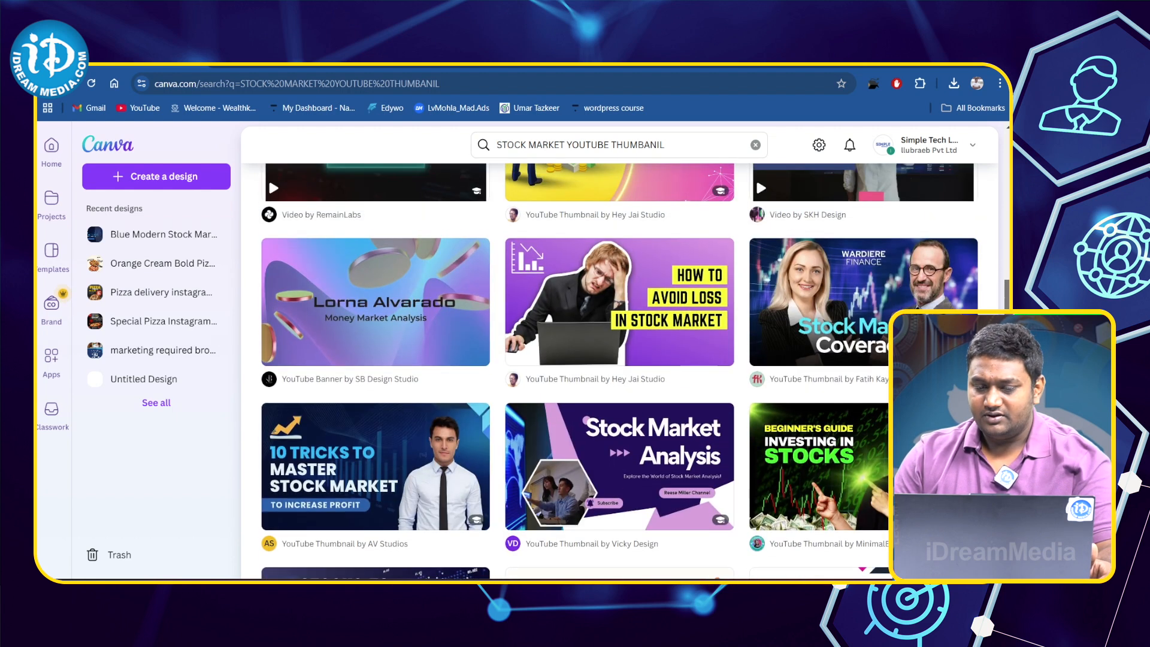
scroll(993, 298, "up", 3)
scroll(992, 297, "down", 10)
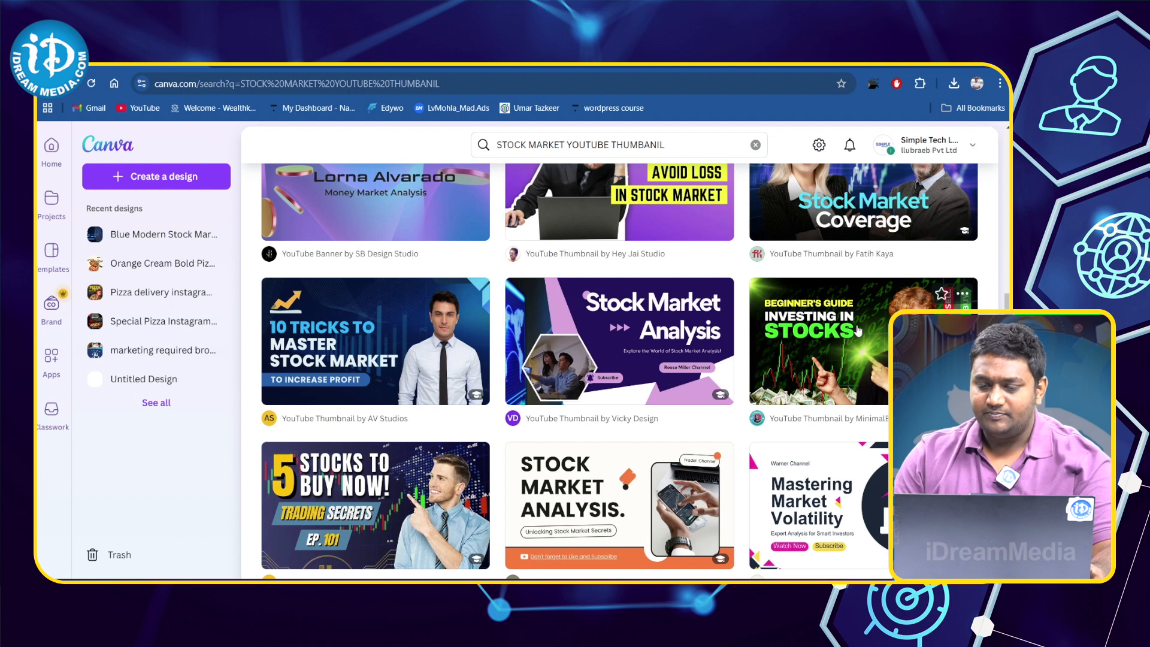
- Open the "Green and Black Vibrant Dynamic Stock Investment Guide YouTube Thumbnail" template for customising
left_click(845, 340)
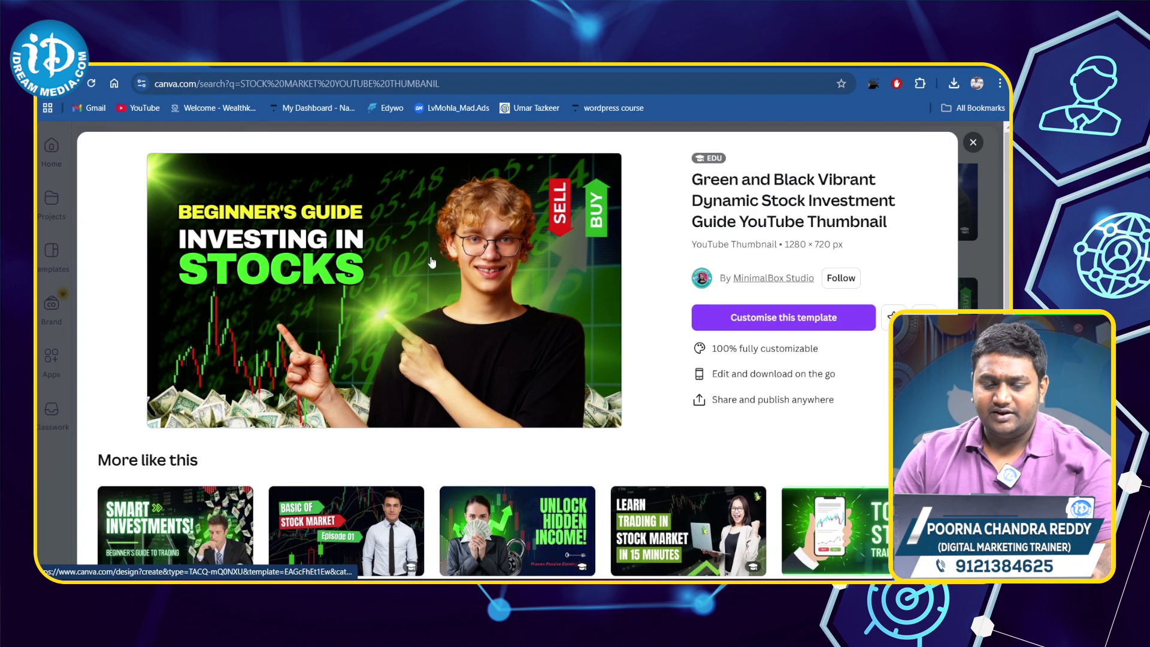
scroll(318, 324, "down", 4)
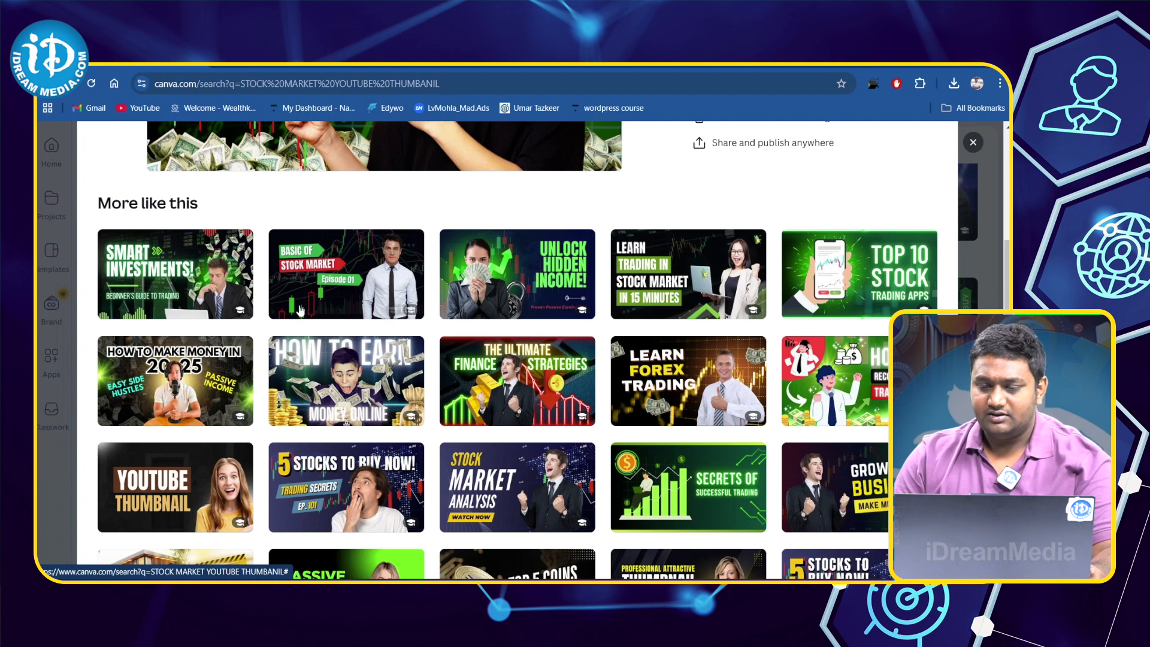
scroll(687, 345, "up", 4)
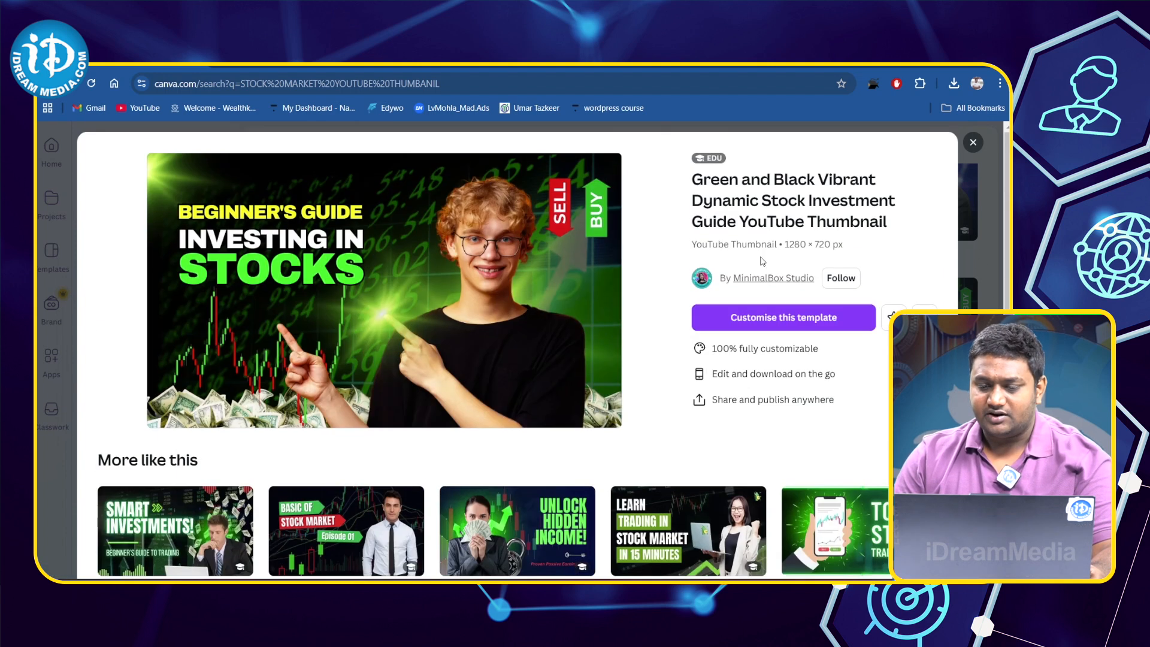
left_click(792, 318)
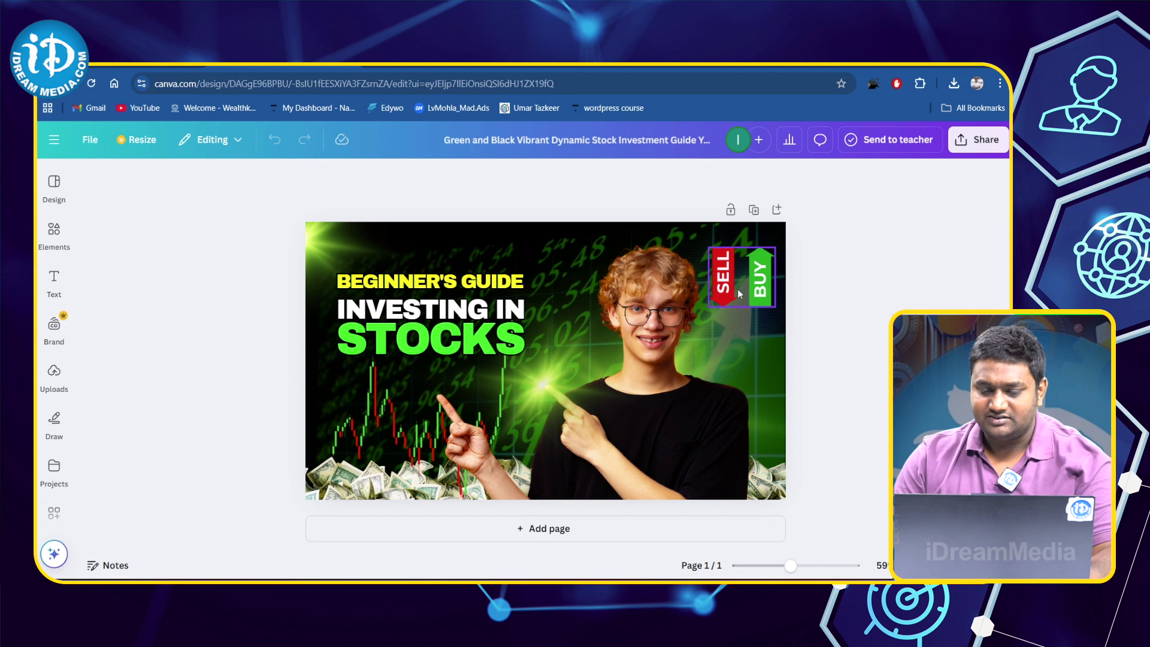
- Shrink the SELL/BUY graphic to about 169 × 147 and place it in the thumbnail's upper-right corner
left_click(757, 293)
left_click_drag(756, 292, 755, 344)
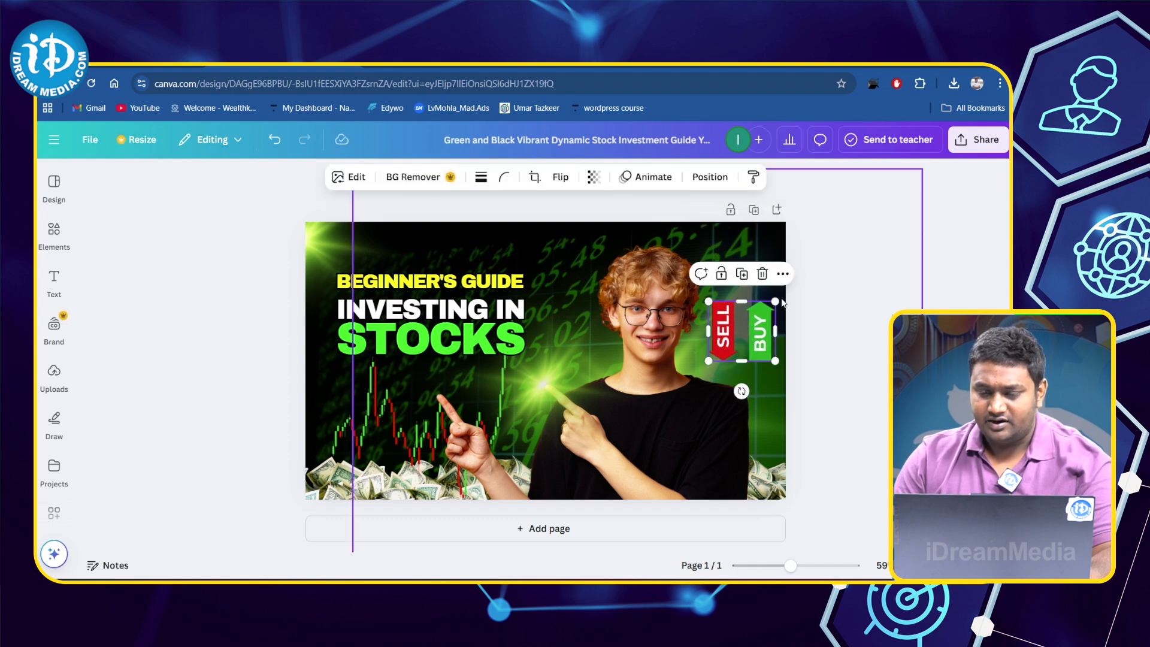
left_click_drag(774, 307, 797, 286)
left_click_drag(741, 326, 748, 280)
double_click(726, 328)
left_click(809, 297)
left_click_drag(702, 317, 725, 296)
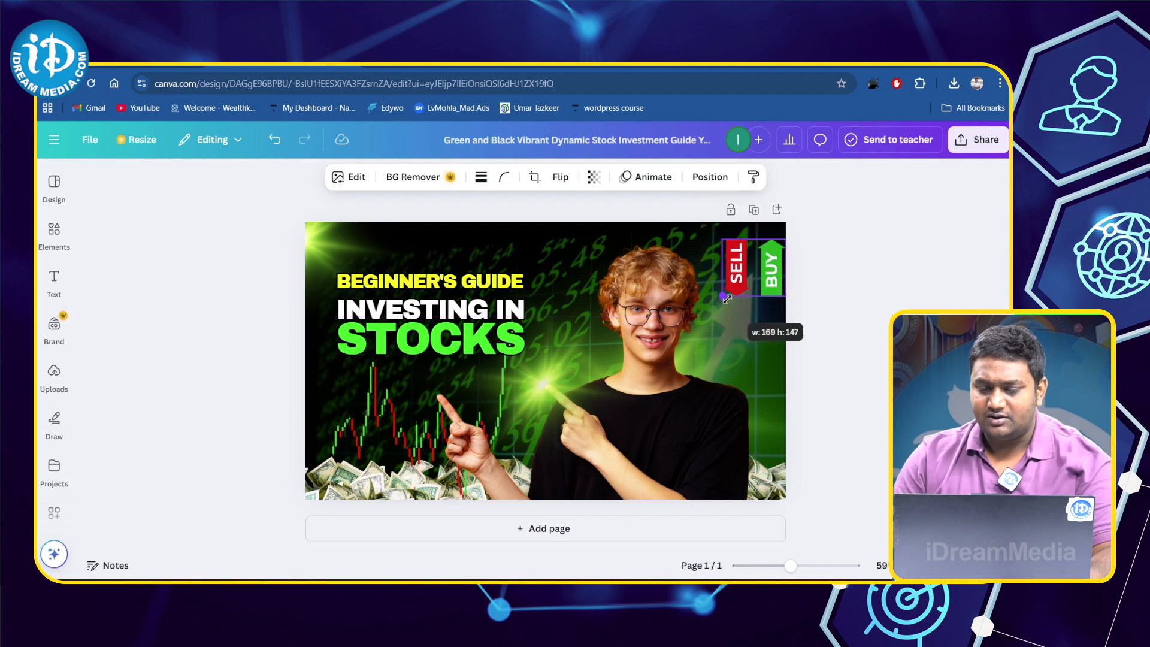
- Delete the cut-out photo of the pointing young man from the thumbnail
left_click_drag(686, 366, 644, 375)
left_click(719, 444)
left_click_drag(709, 451, 729, 429)
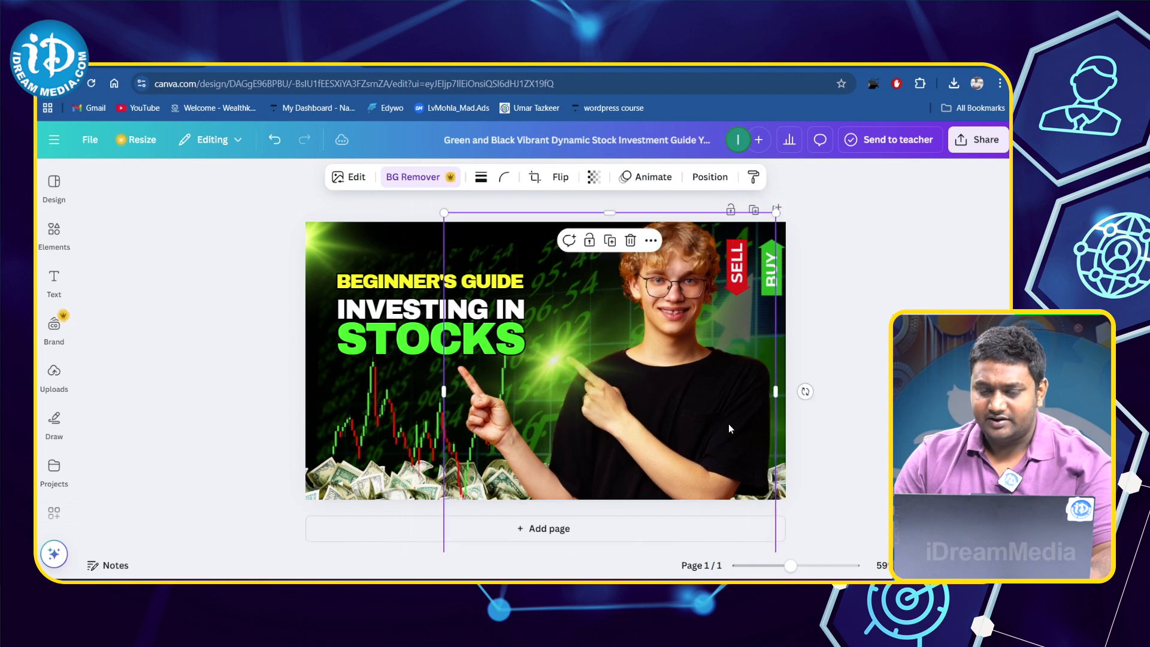
left_click(630, 240)
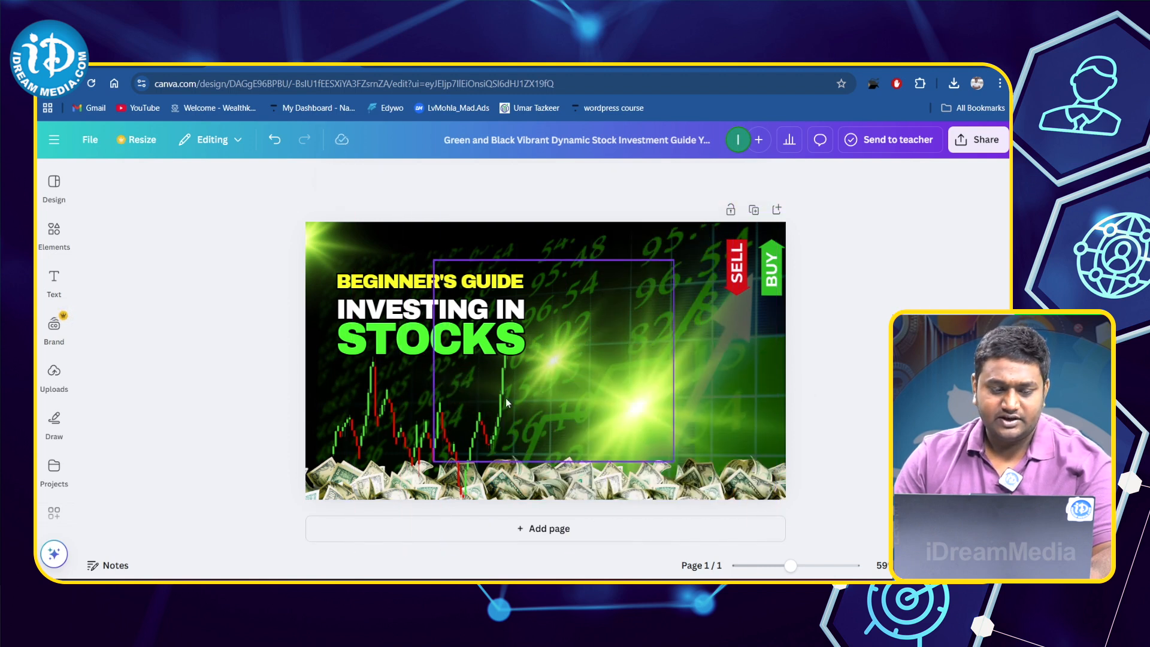
- Upload the image file ID4A3820 from the Desktop to the design's uploads
left_click(54, 372)
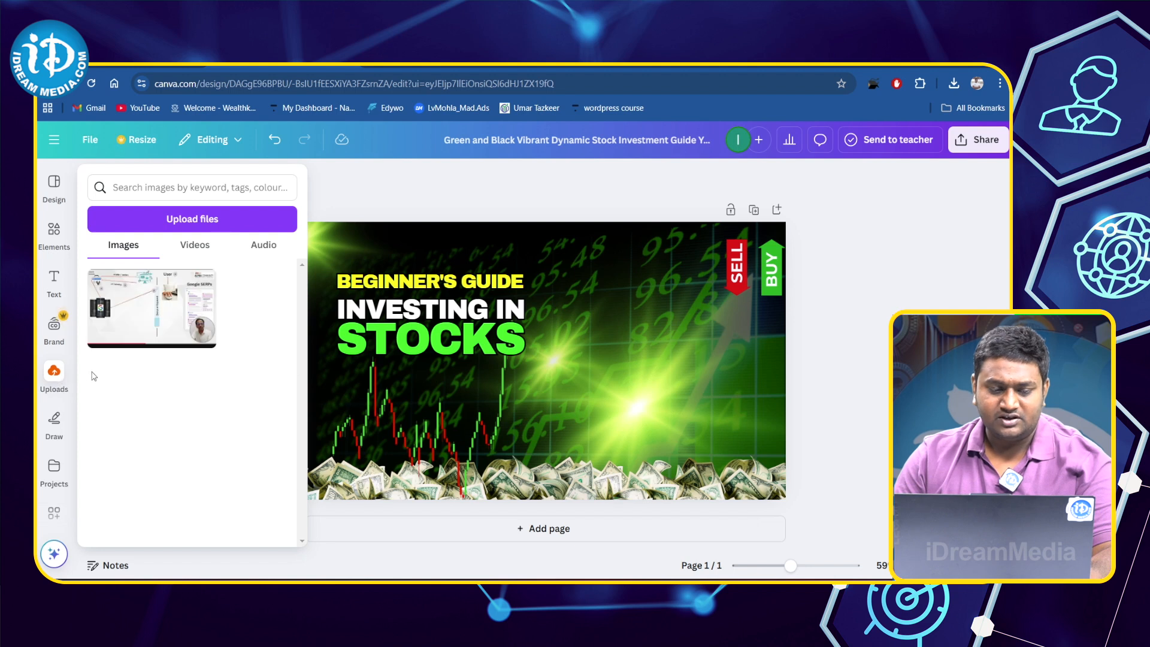
left_click(56, 382)
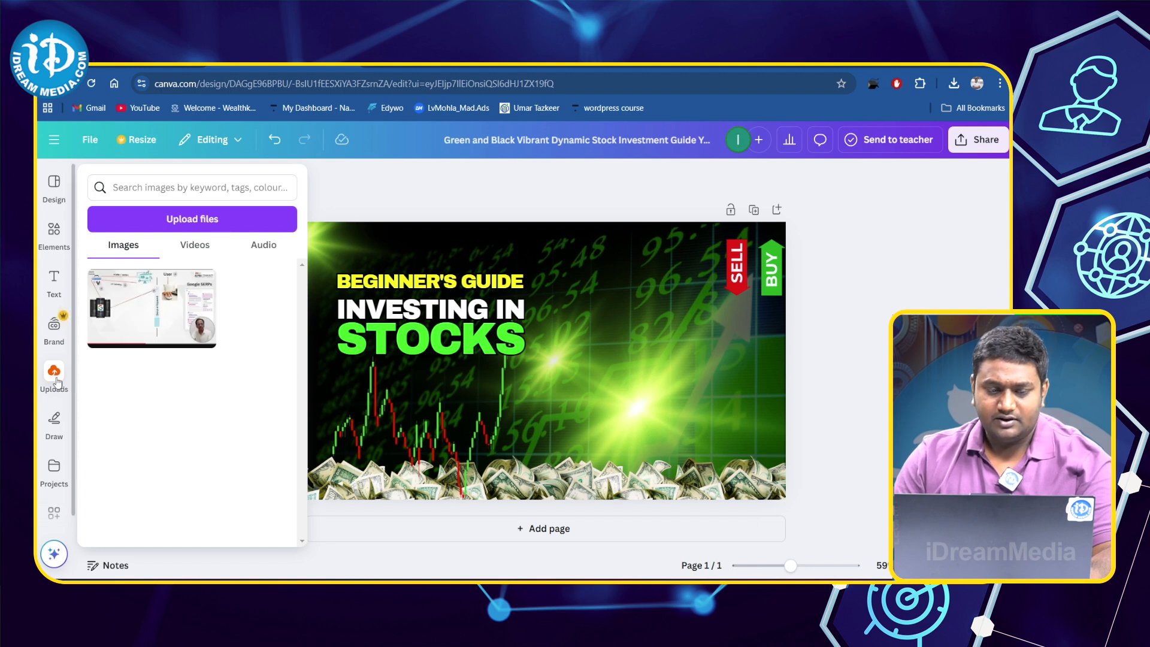
left_click(215, 224)
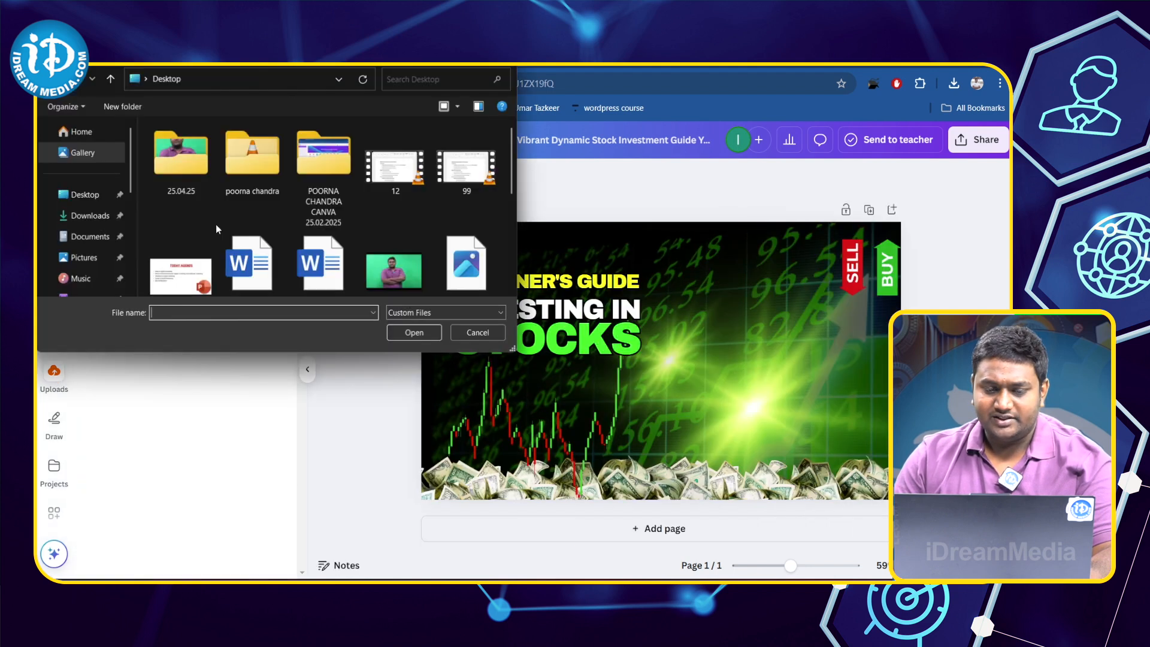
left_click(389, 271)
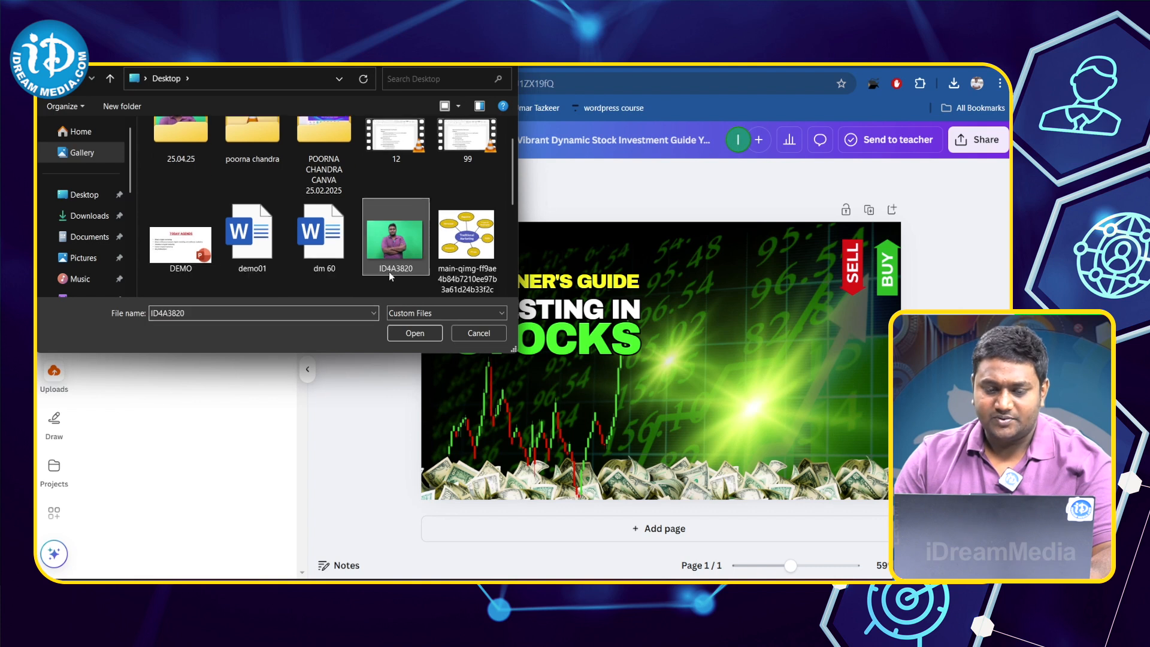
left_click(404, 330)
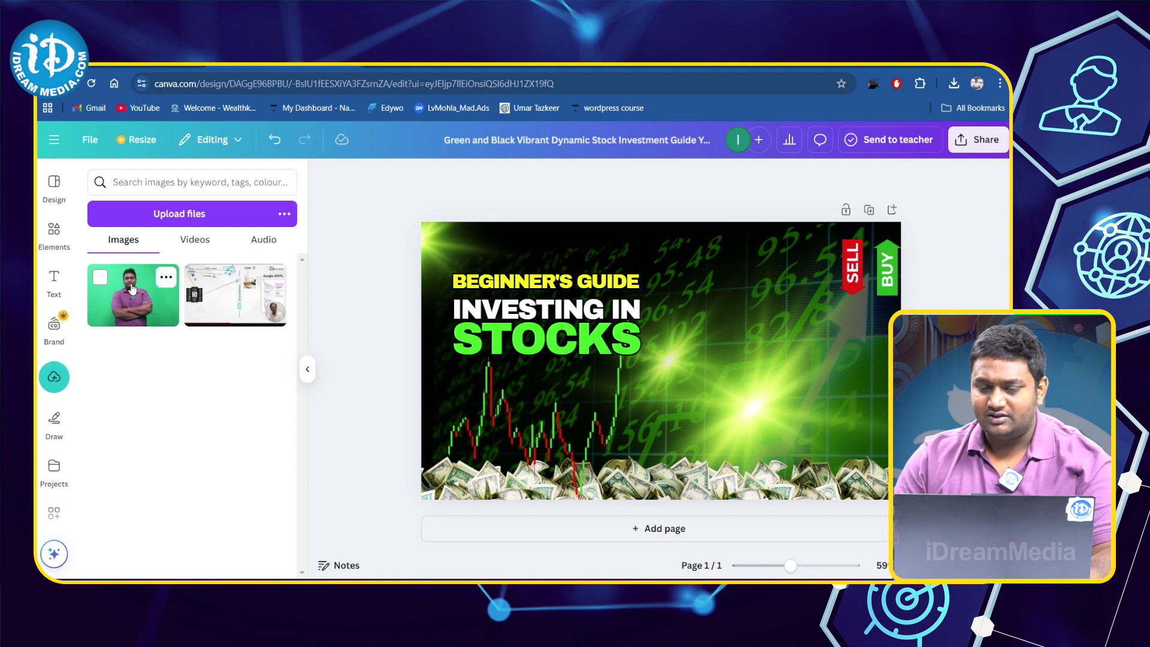
- Add the uploaded green-screen photo to the thumbnail, place it in the design's lower-right area and select it
left_click(133, 289)
left_click_drag(761, 408, 824, 453)
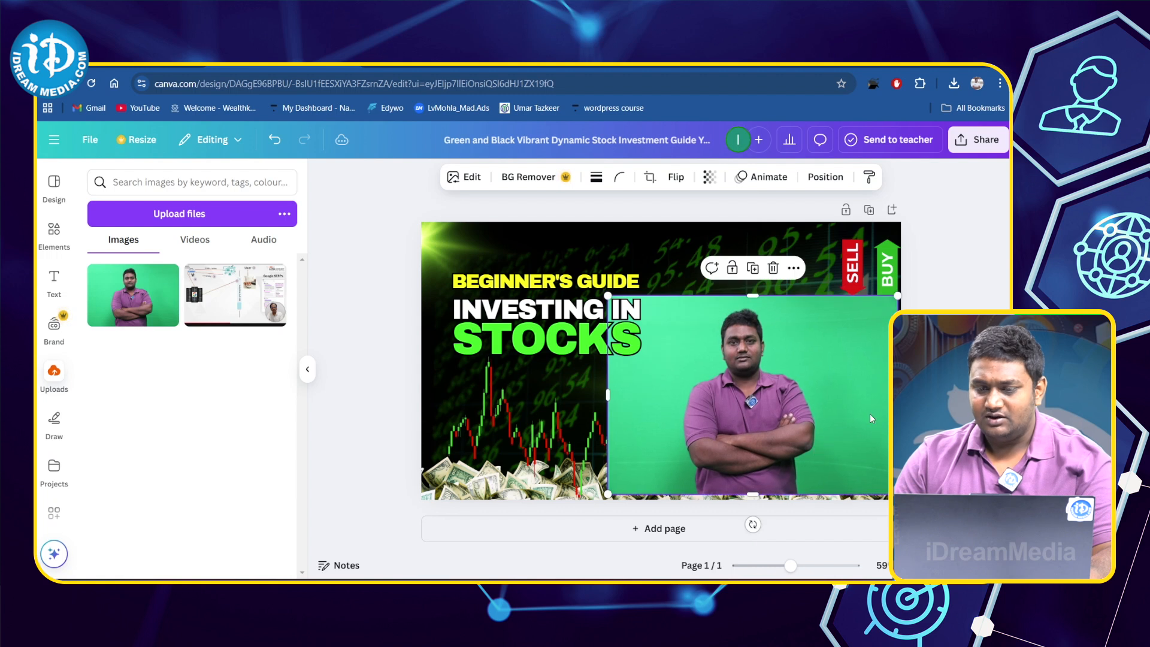
left_click(940, 413)
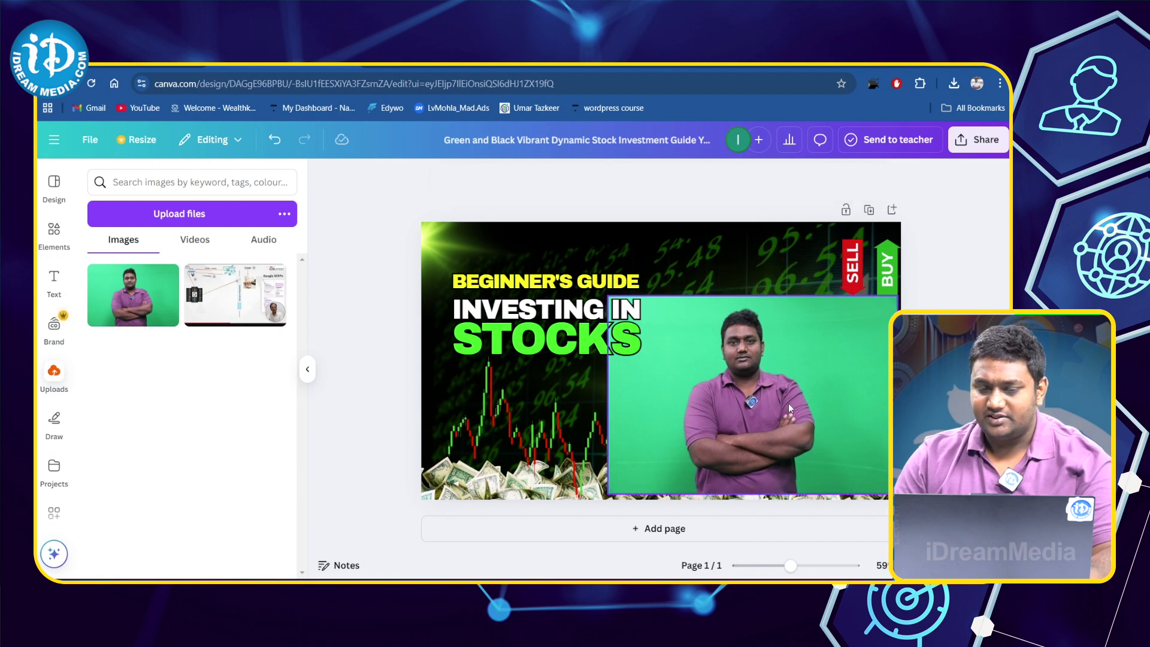
left_click(772, 399)
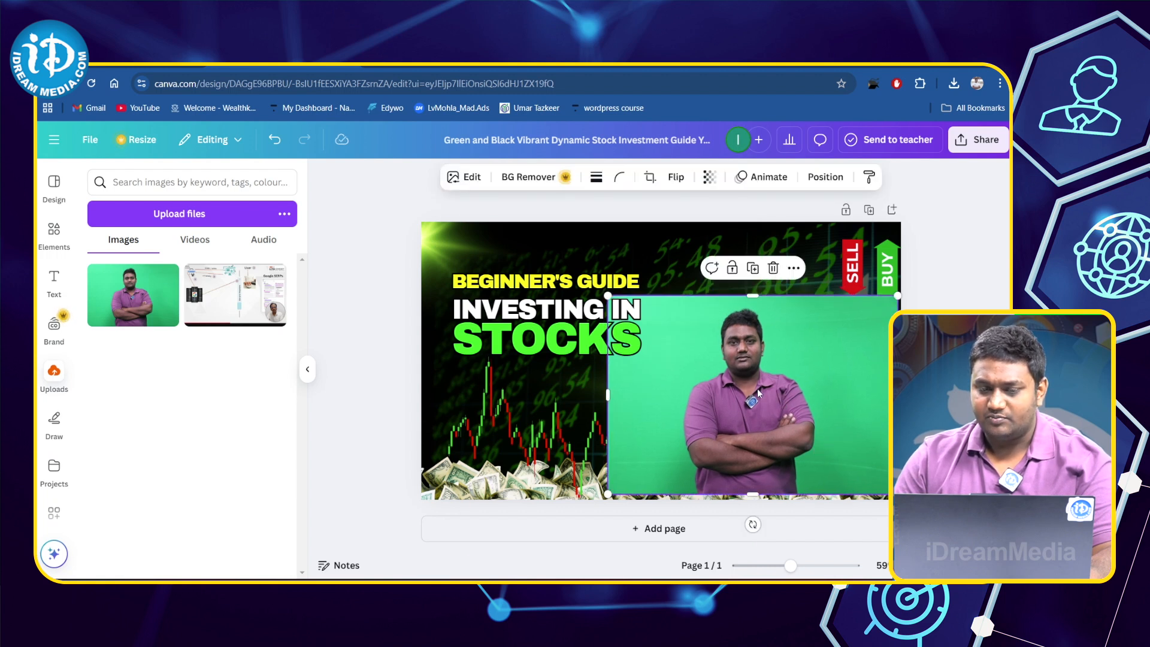
- Remove the green-screen photo's background, enlarge the cut-out to fill the thumbnail's height and place it in the thumbnail's left half
left_click(533, 178)
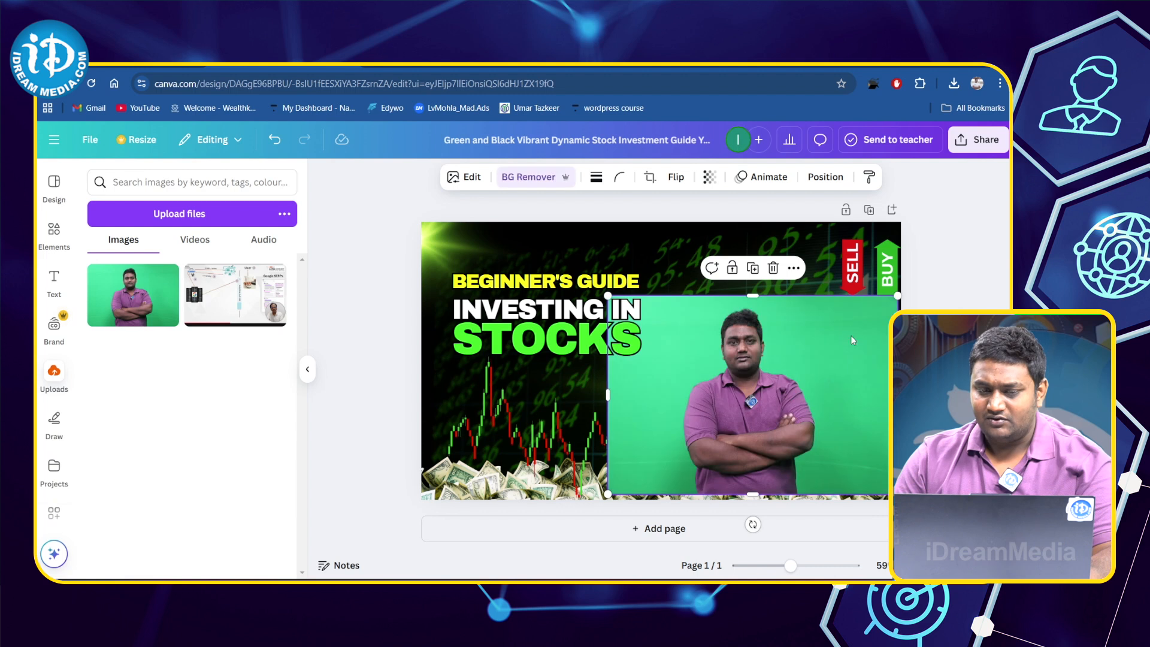
left_click_drag(748, 417, 733, 400)
left_click_drag(883, 277, 951, 181)
left_click_drag(592, 476, 550, 509)
left_click_drag(719, 452, 796, 436)
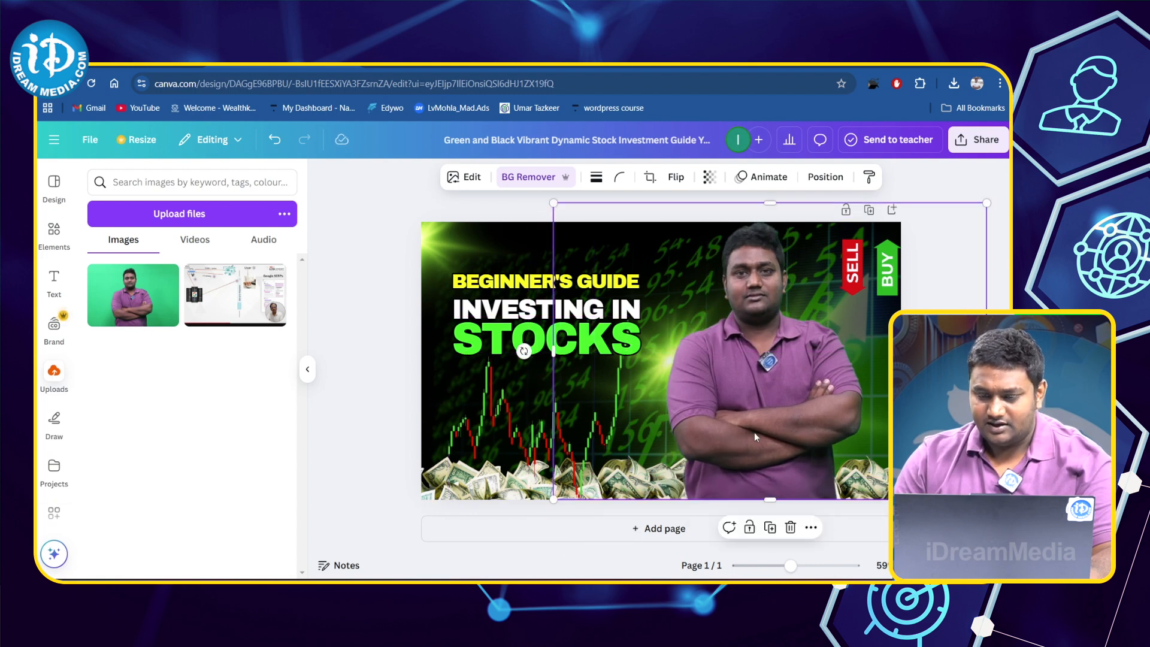
left_click_drag(712, 364, 479, 352)
- Arrange the heading in the thumbnail's upper-right corner and the SELL/BUY graphic below it, next to the man's photo
left_click_drag(581, 304, 725, 275)
left_click(621, 405)
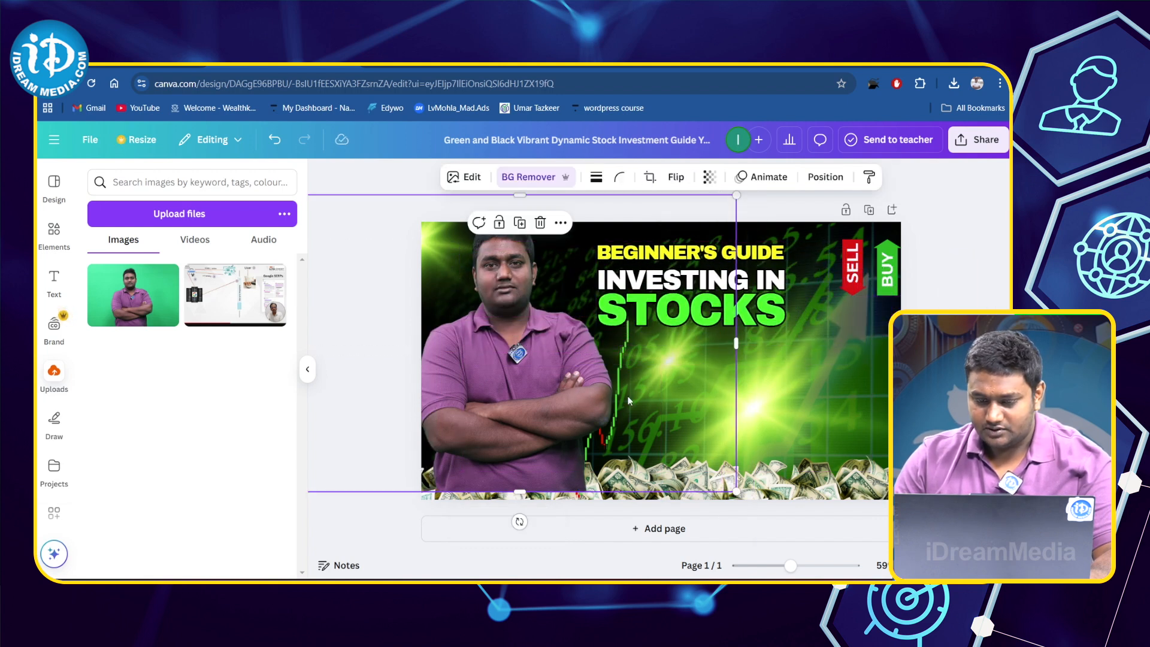
left_click_drag(878, 290, 687, 416)
left_click_drag(759, 282, 833, 277)
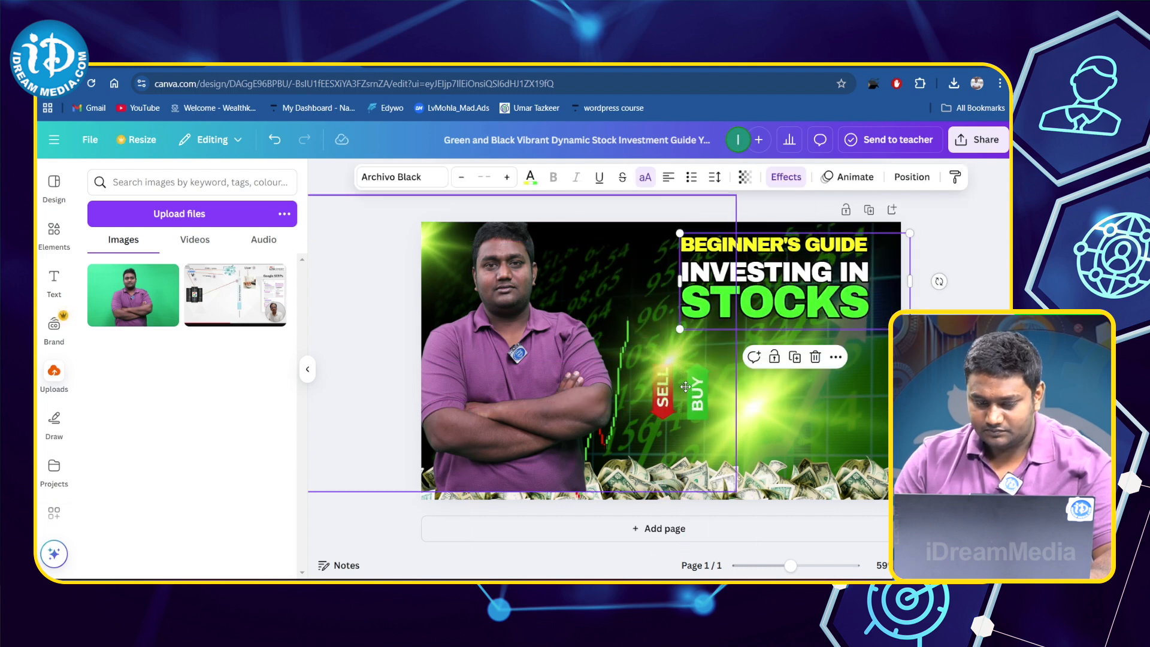
left_click(702, 419)
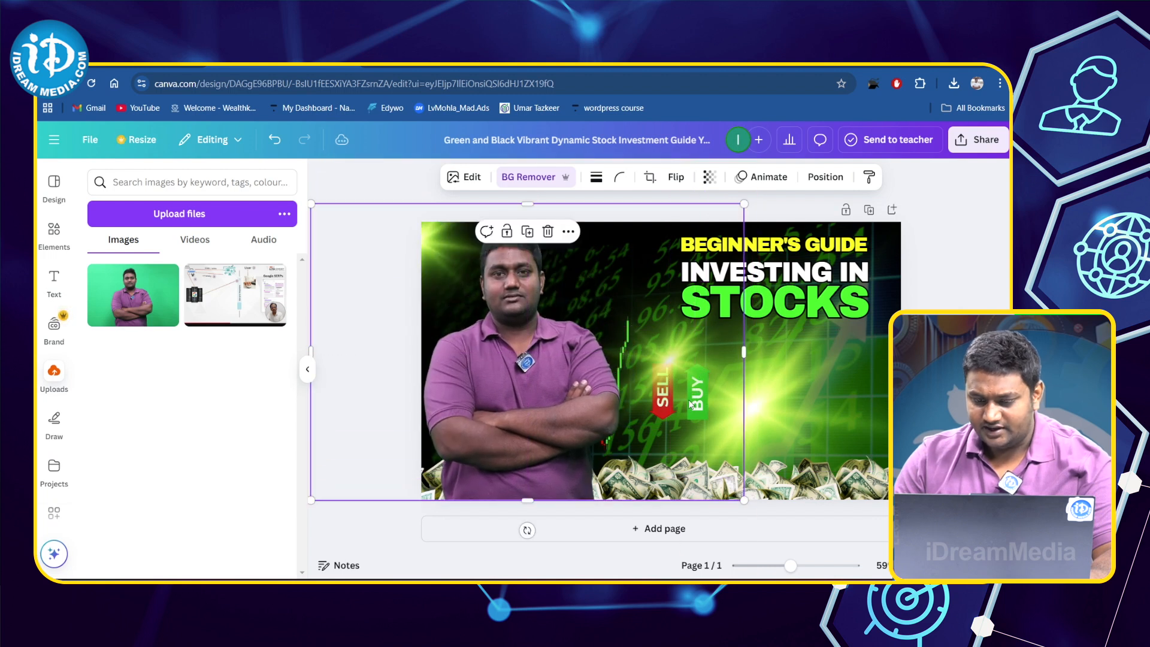
left_click_drag(654, 390, 573, 291)
left_click_drag(486, 410, 565, 404)
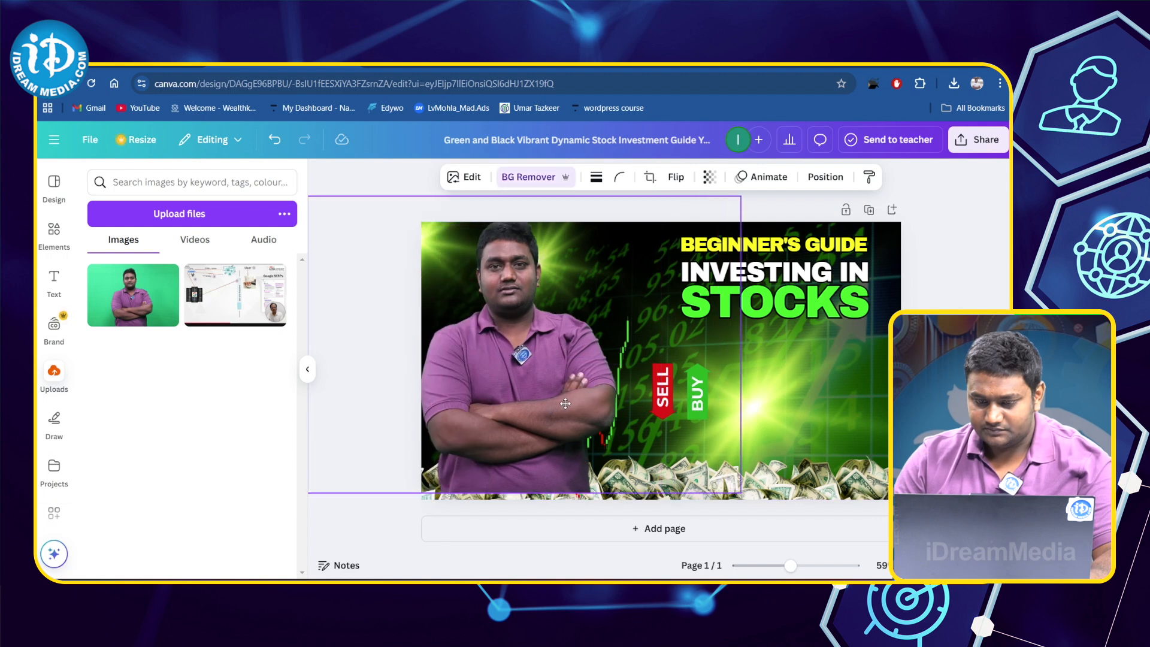
- Change the heading's last line from STOCKS to STOCK, with MARKET on a new line beneath it
left_click(830, 265)
left_click(838, 280)
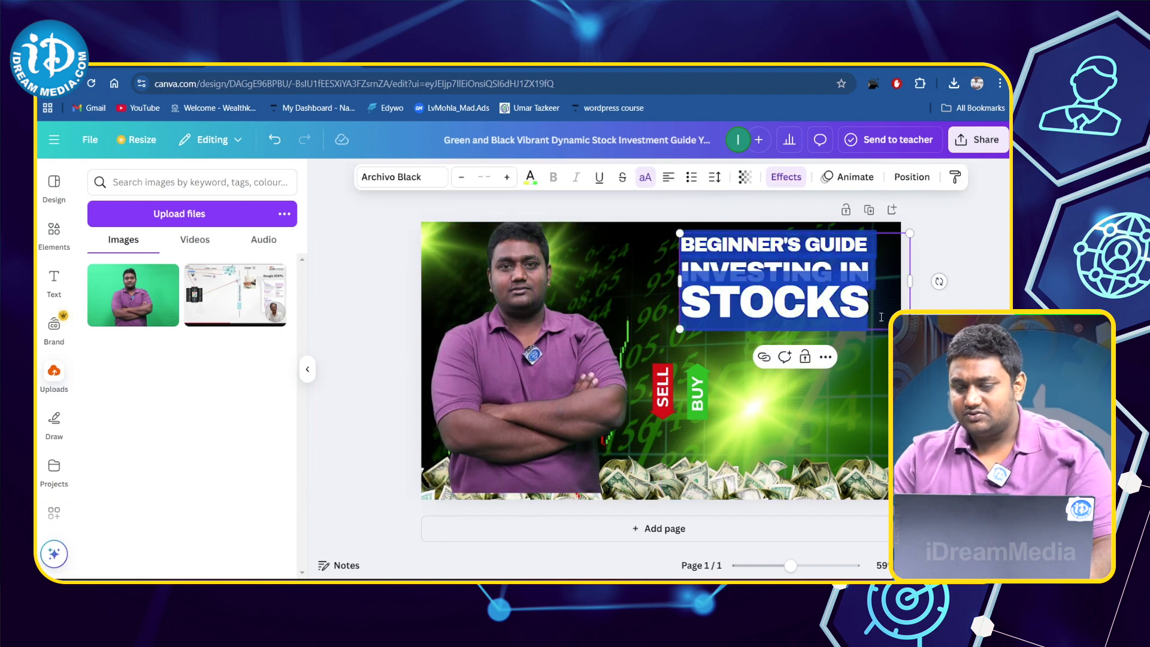
left_click(875, 308)
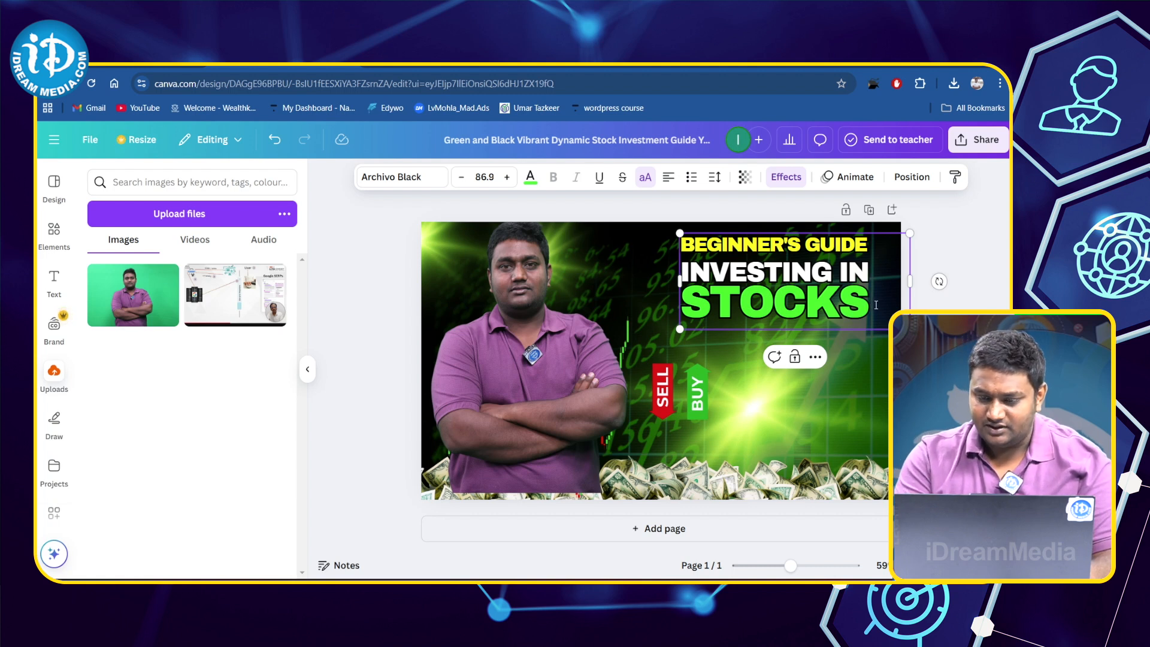
key("BackSpace")
key("Return")
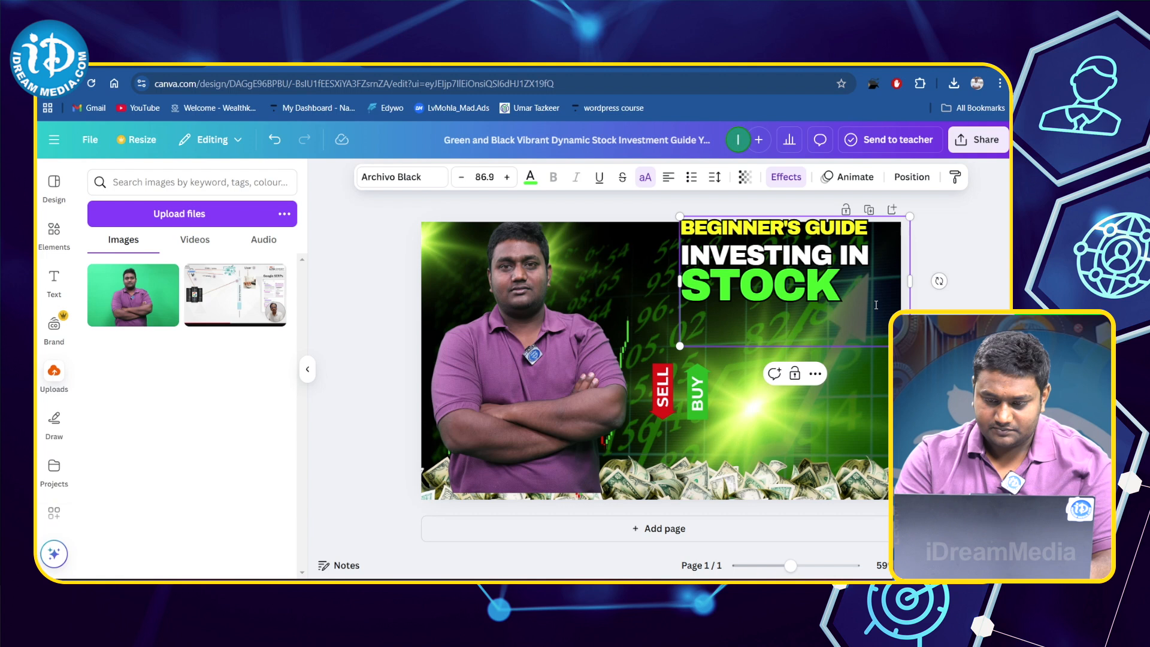
type("MARKET")
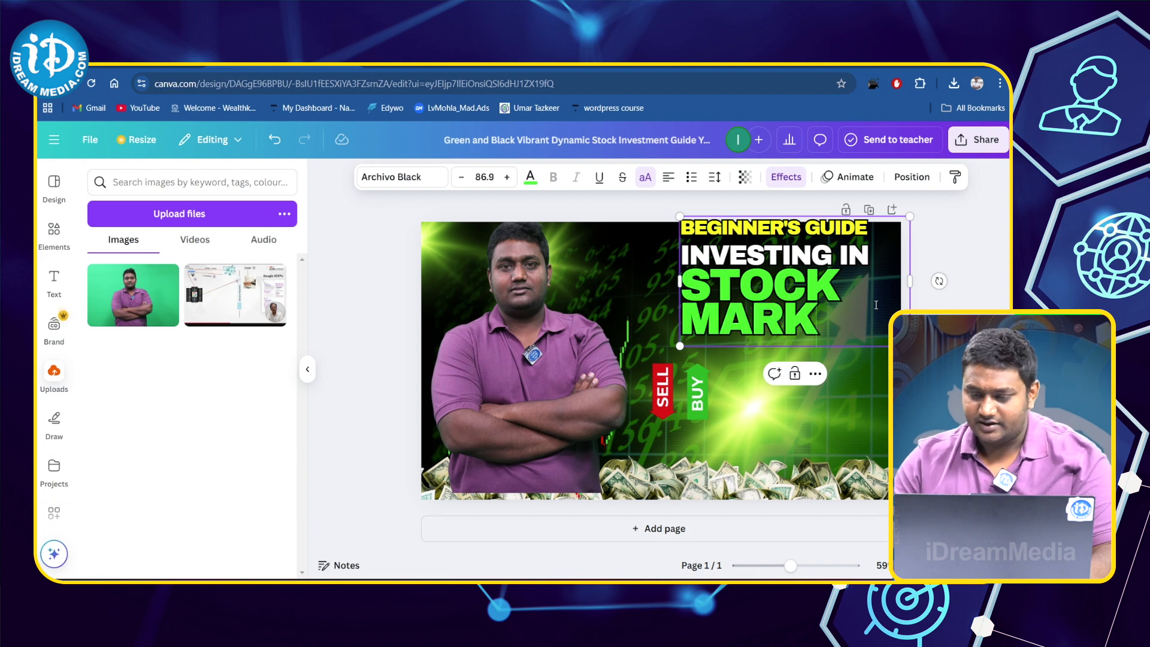
- Enlarge the heading text block and reposition it so all four lines fit in the thumbnail's upper-right area
left_click(836, 346)
left_click_drag(868, 292, 890, 314)
left_click_drag(890, 379, 934, 408)
left_click_drag(827, 347, 808, 324)
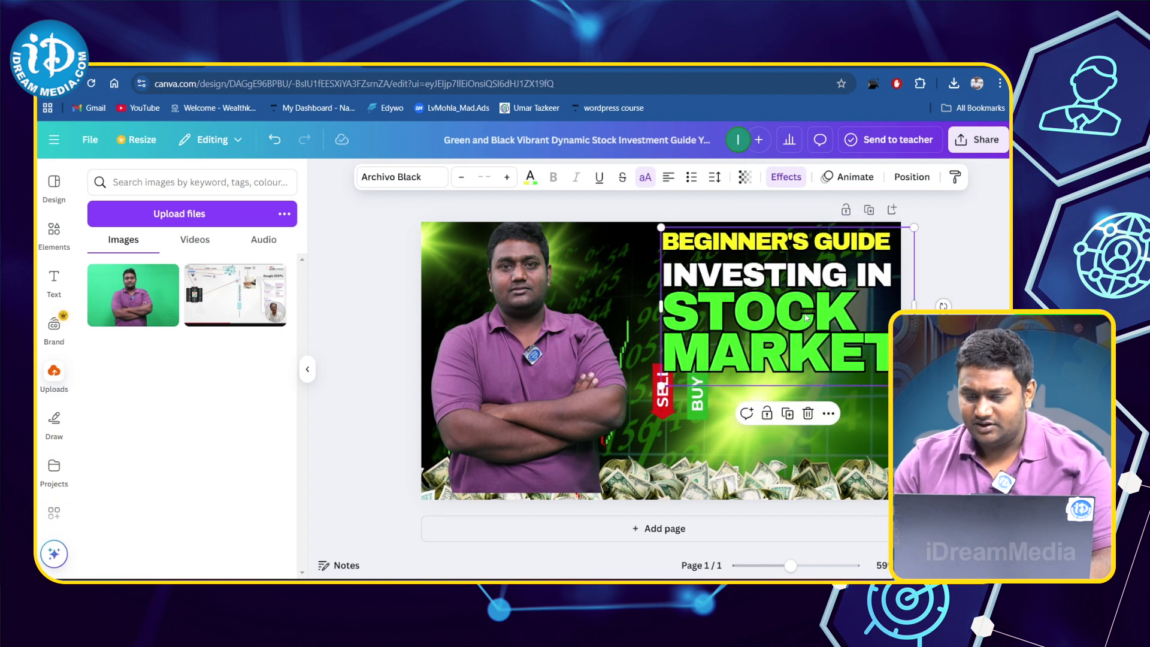
- Recolour the heading line INVESTING IN with the document's yellow
left_click(877, 273)
left_click_drag(901, 274, 660, 274)
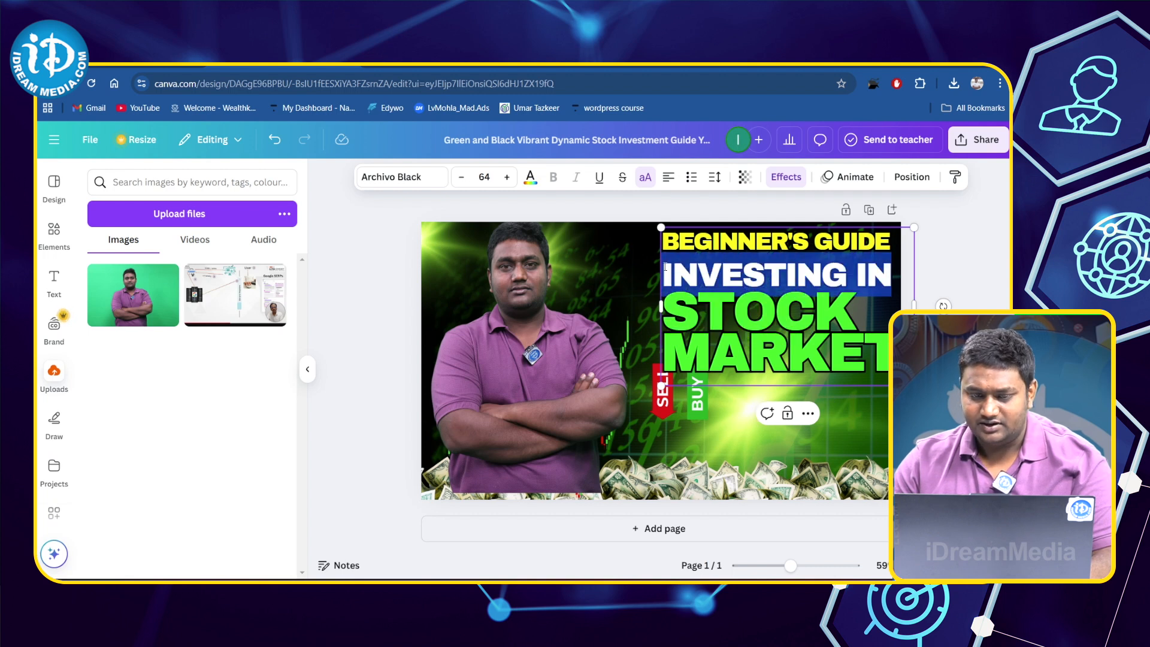
left_click(530, 180)
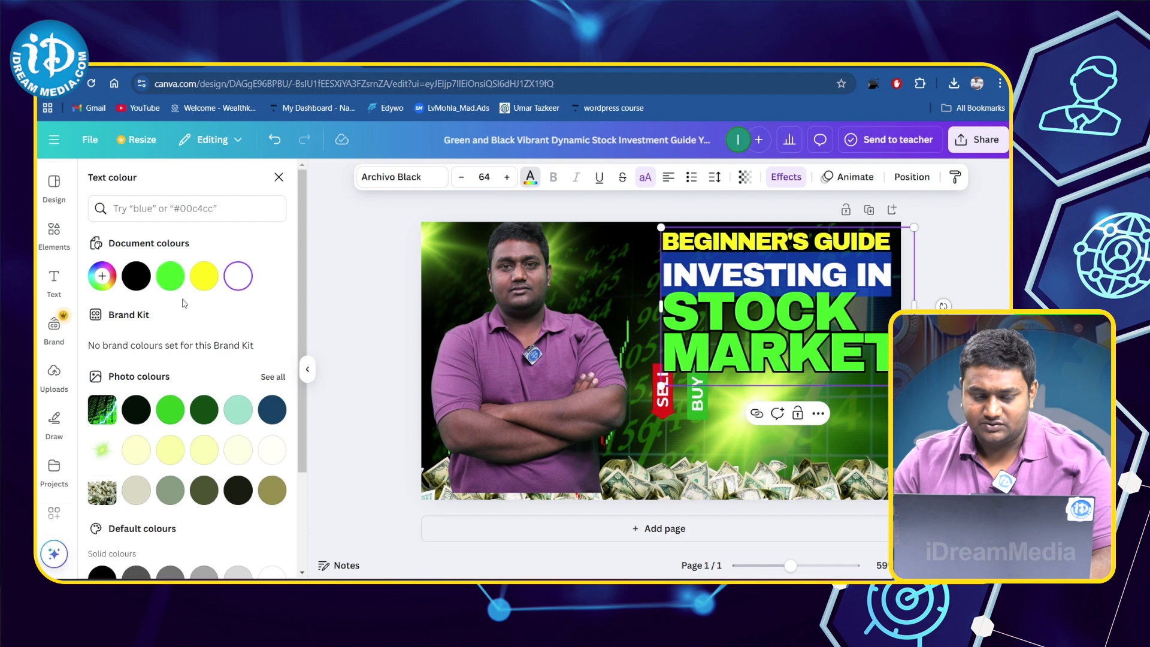
left_click(216, 276)
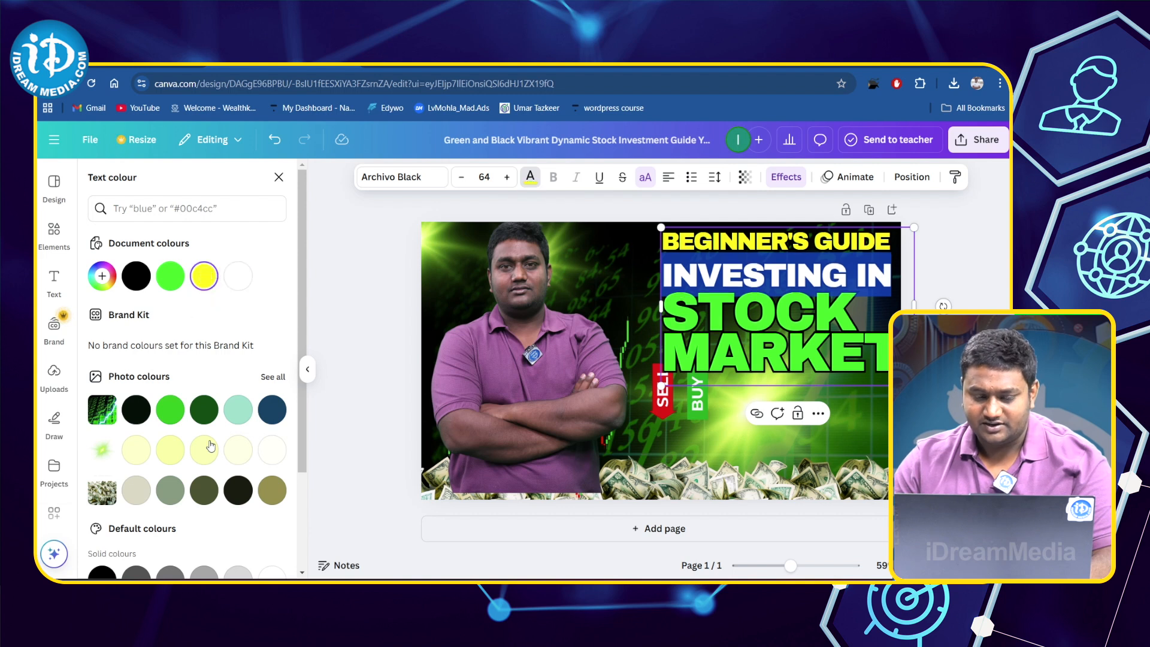
left_click(271, 450)
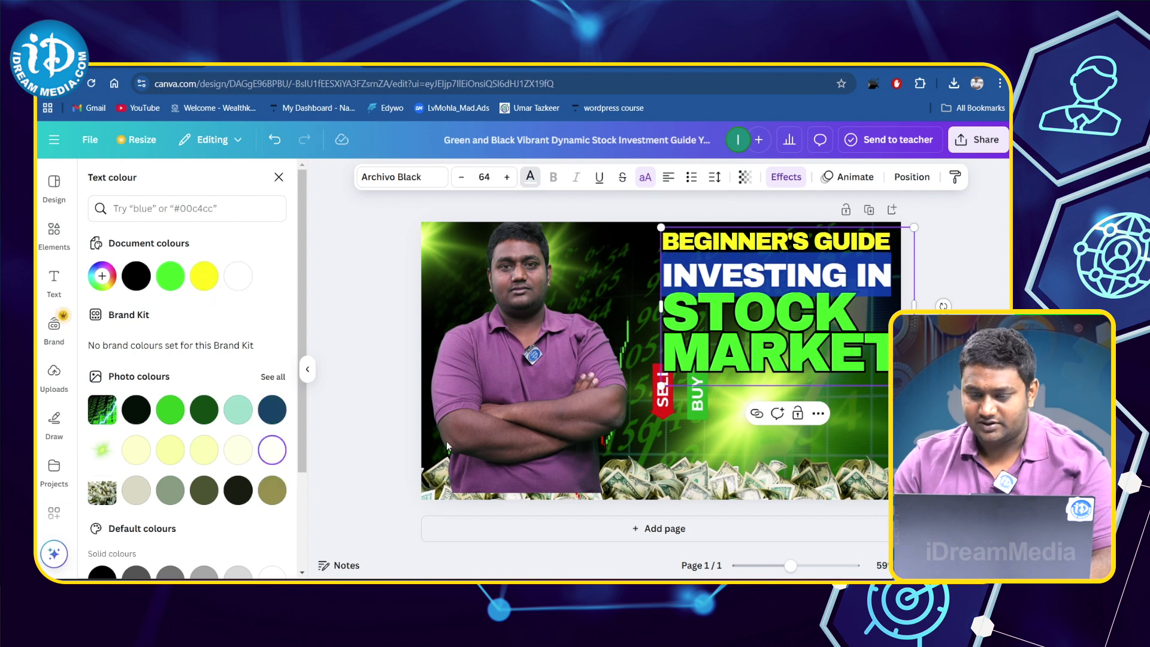
left_click(855, 416)
left_click(842, 388)
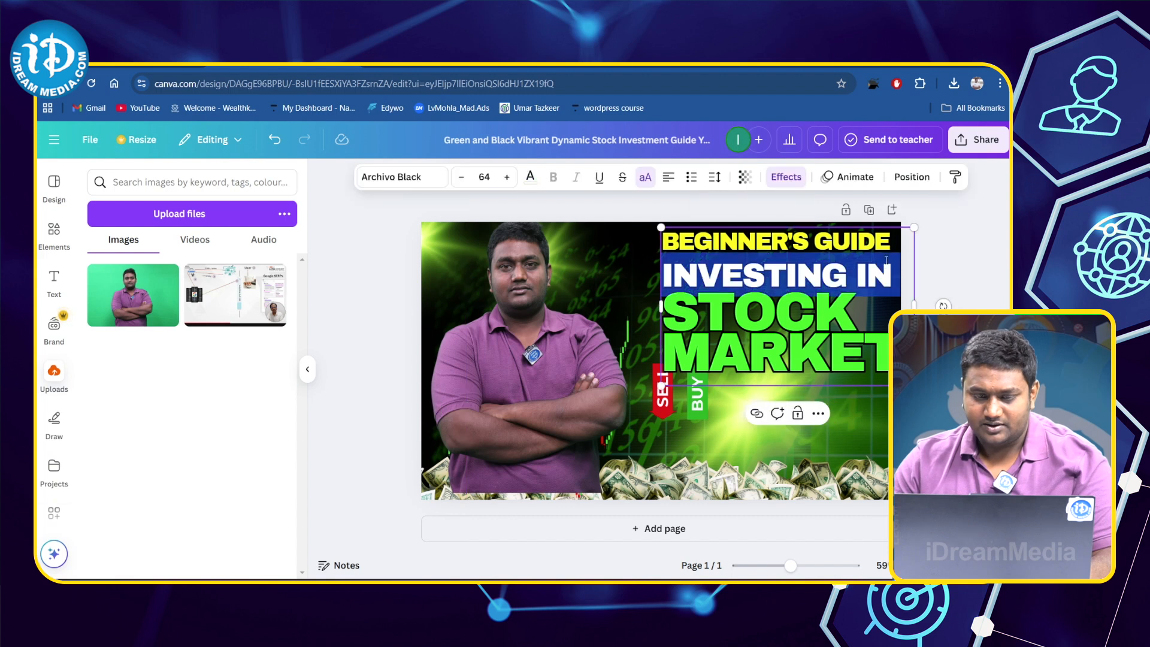
left_click(531, 178)
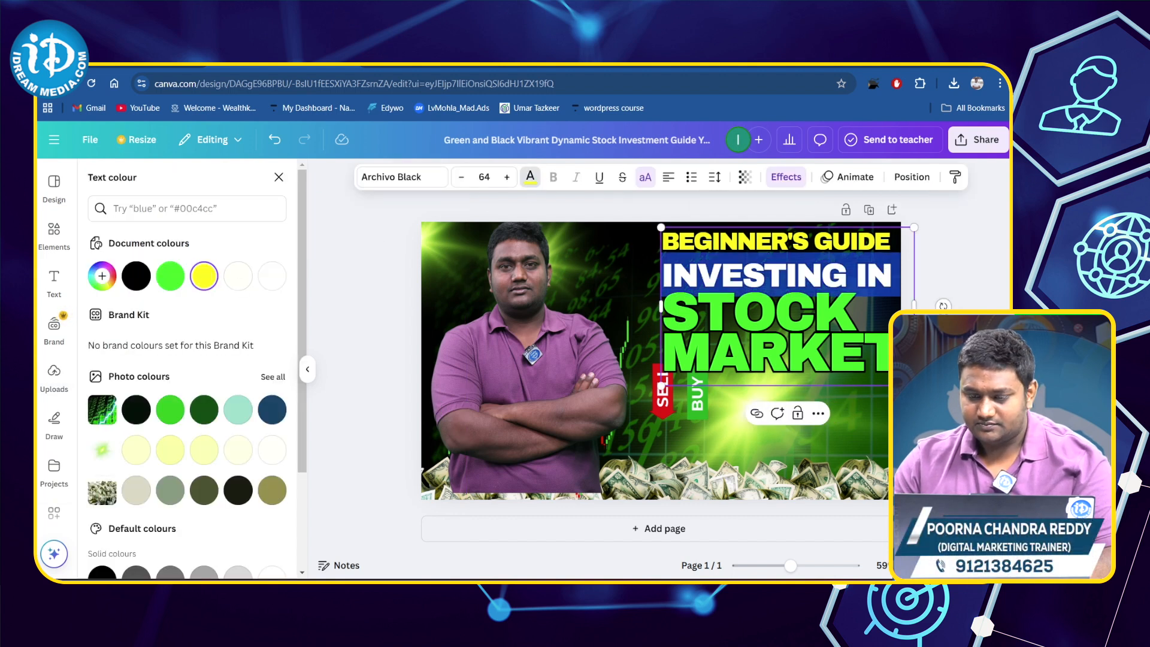
left_click(922, 409)
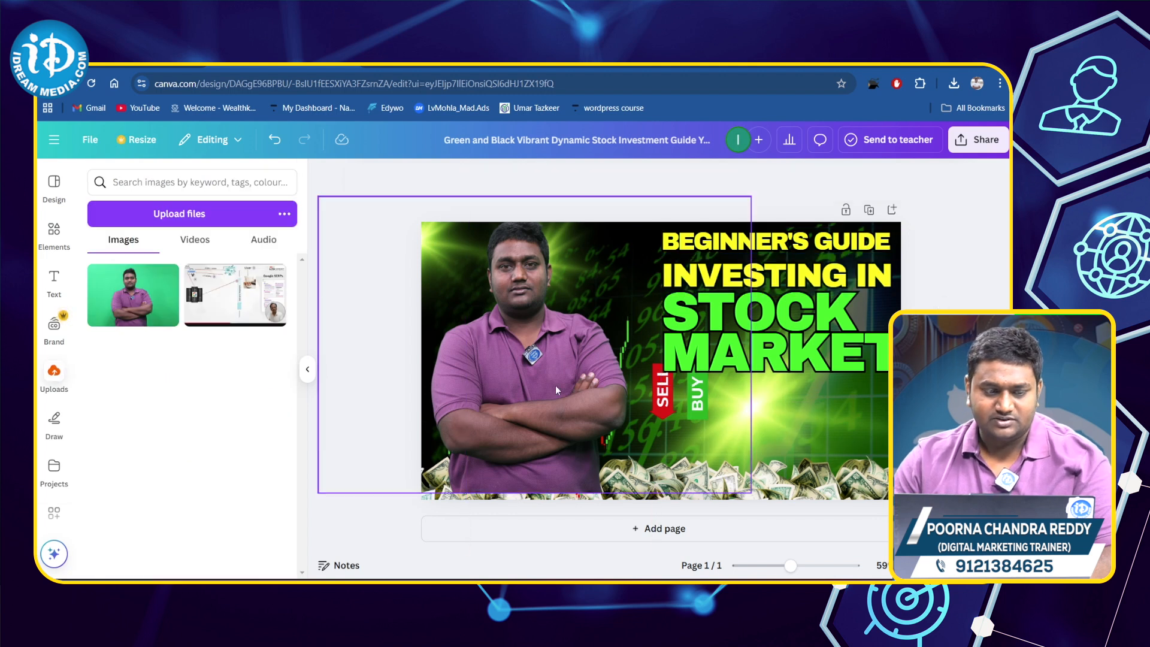
- Lower the man's photo to meet the thumbnail's bottom edge and search the elements for MONEY
left_click(53, 251)
left_click(194, 180)
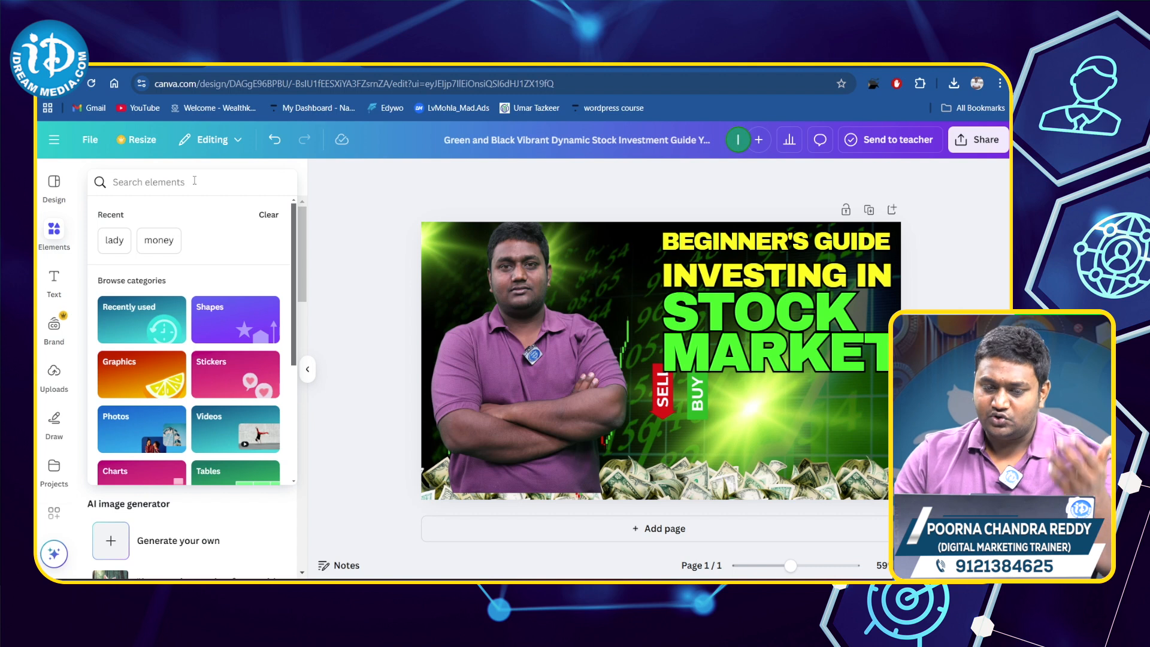
left_click(543, 378)
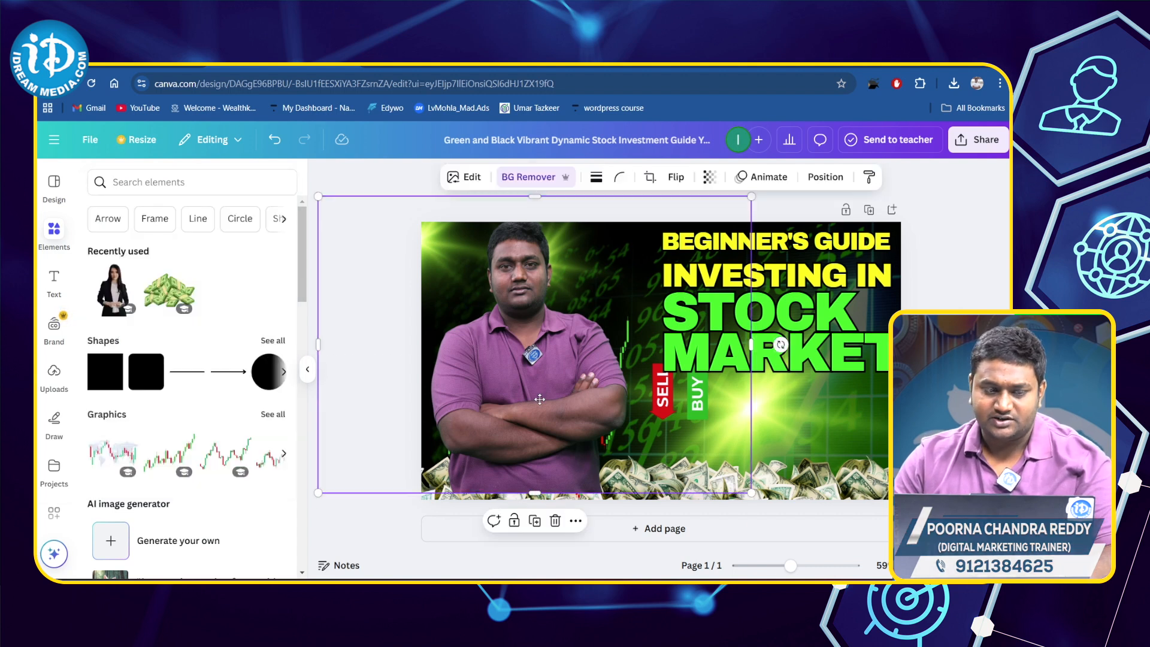
left_click(191, 186)
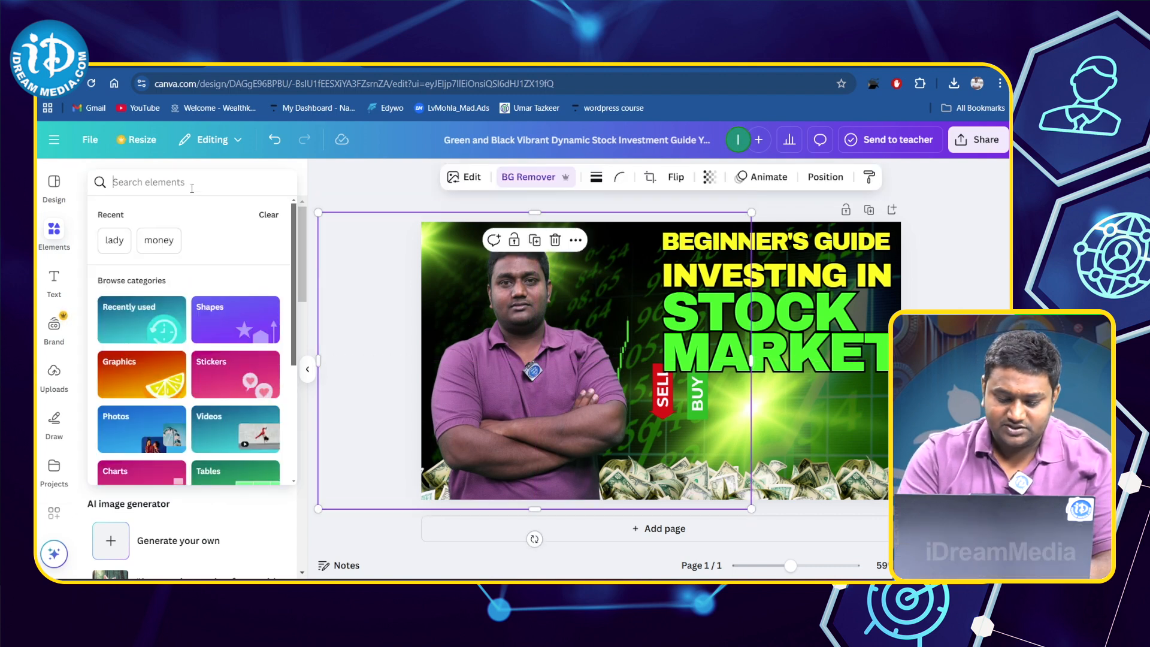
type("MONEY")
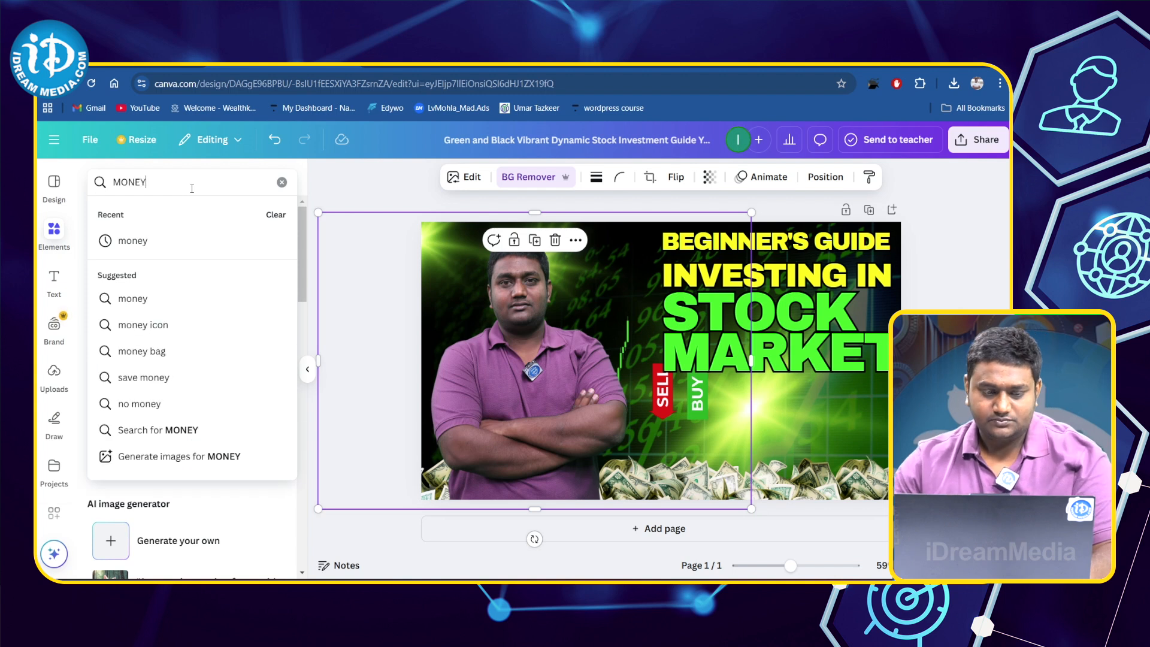
key("Return")
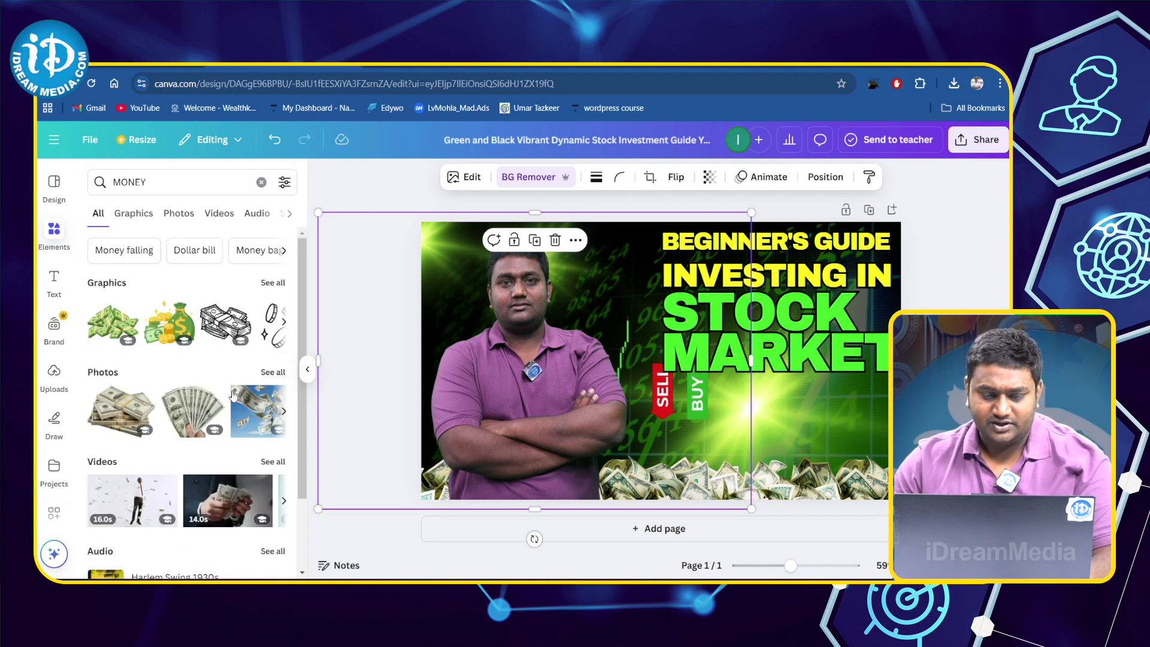
- Try the money bag and coins graphic at a reduced size below the heading, and delete it
left_click_drag(200, 331, 174, 325)
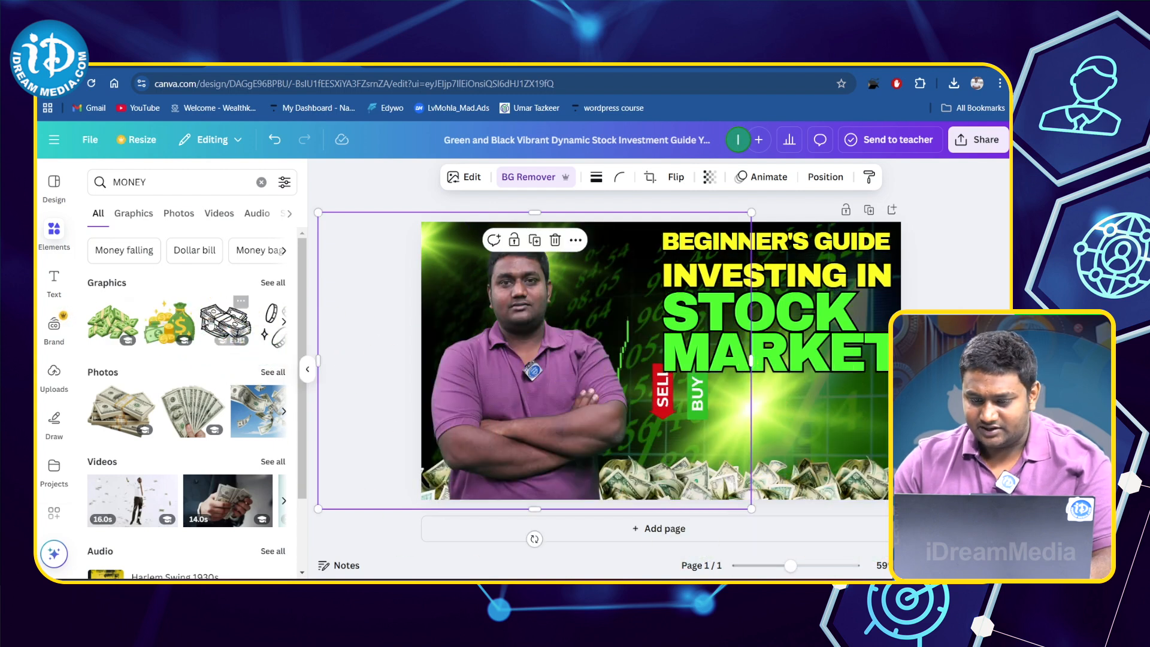
left_click(171, 323)
left_click_drag(800, 406, 828, 420)
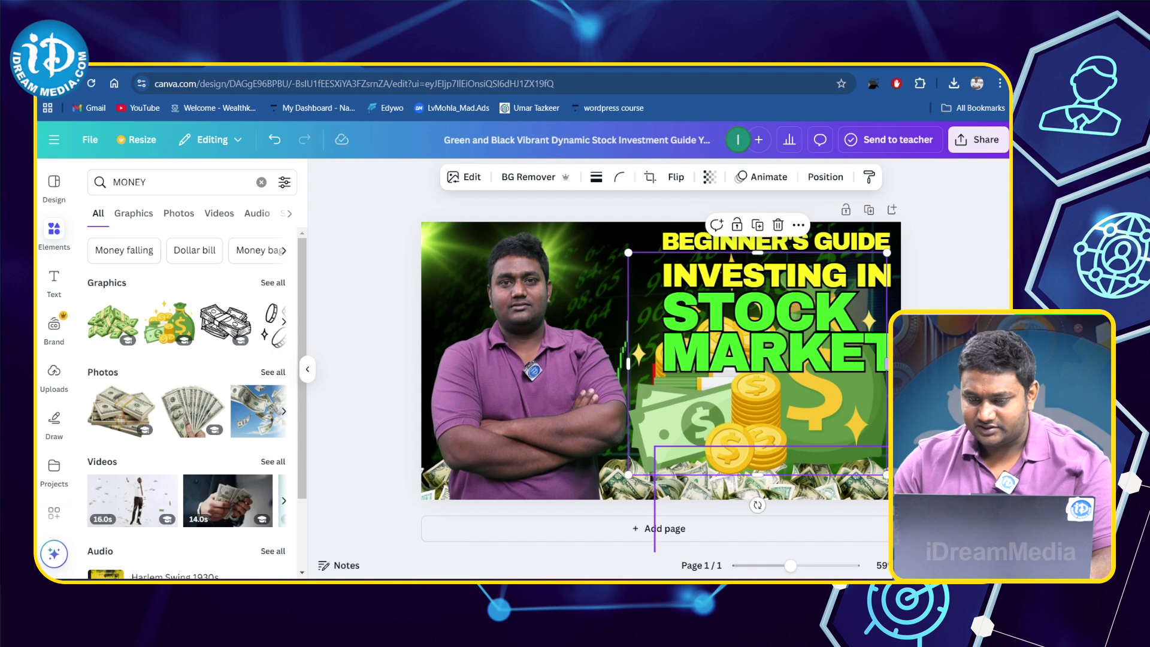
left_click_drag(887, 473, 718, 329)
left_click_drag(658, 279, 828, 417)
left_click_drag(778, 451, 719, 467)
left_click_drag(826, 442, 838, 431)
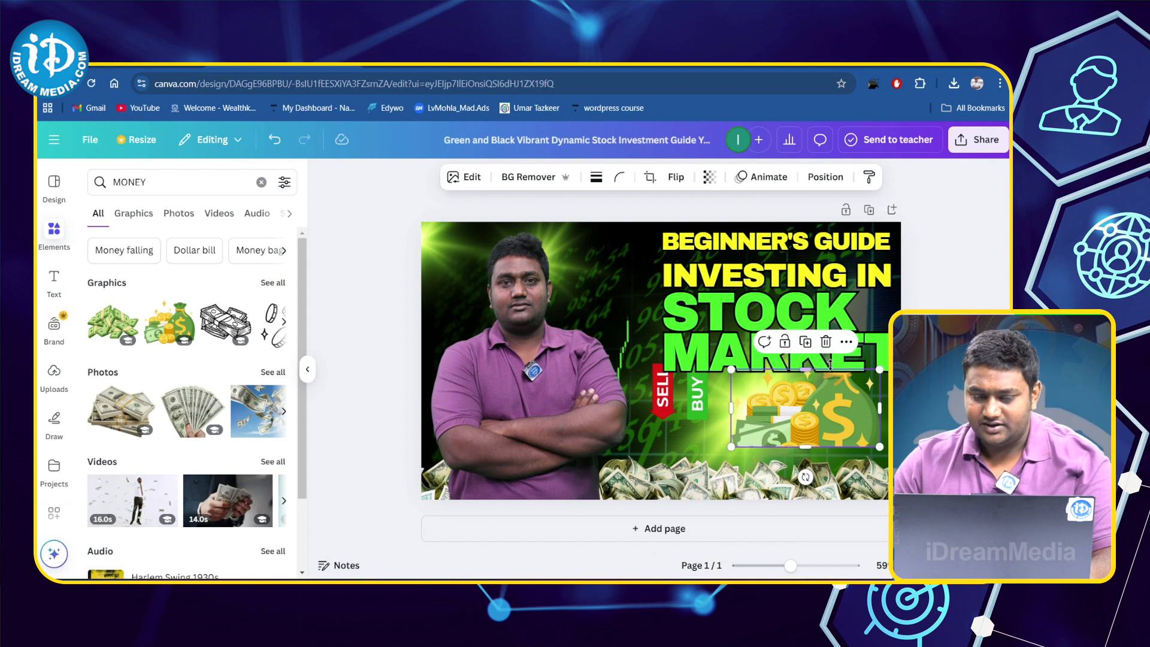
left_click(827, 344)
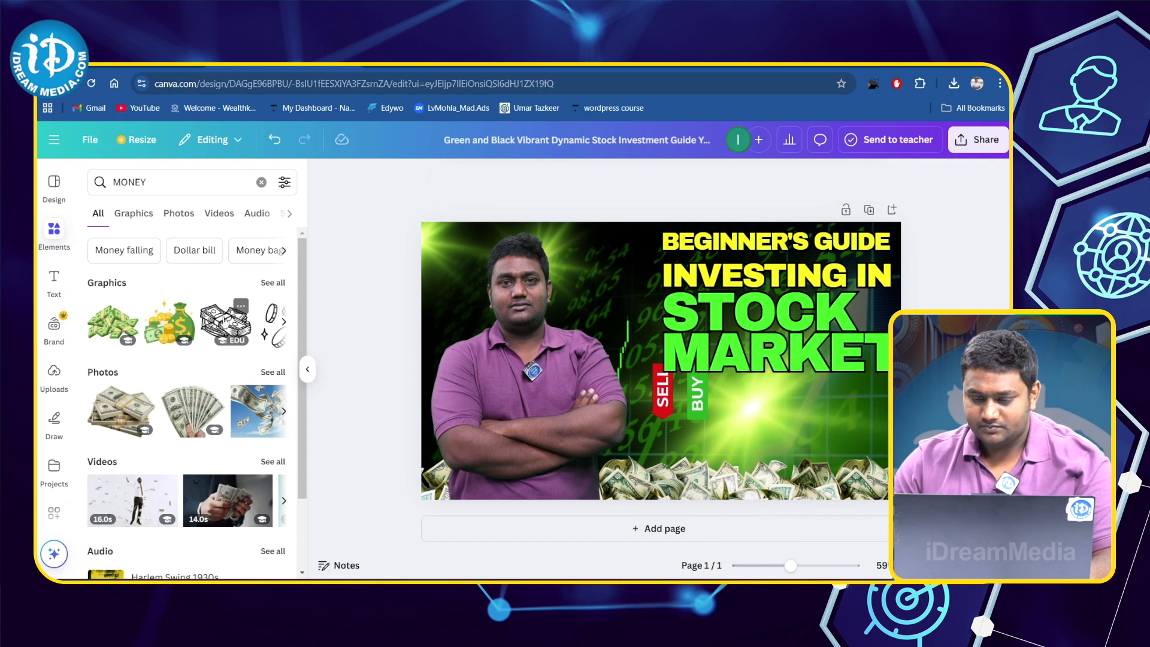
- Add the black outline graphic of banknote bundles, shrink it and place it below MARKET, beside the SELL/BUY graphic
left_click(225, 324)
left_click_drag(653, 371, 796, 419)
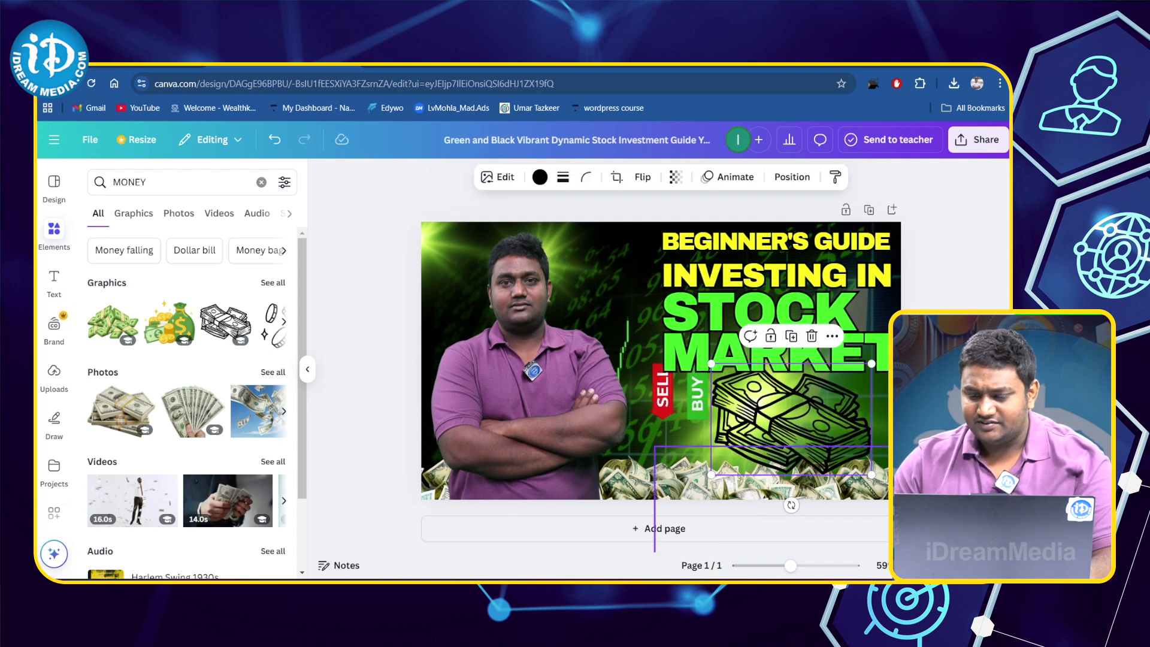
left_click_drag(874, 478, 825, 442)
left_click_drag(779, 408, 798, 419)
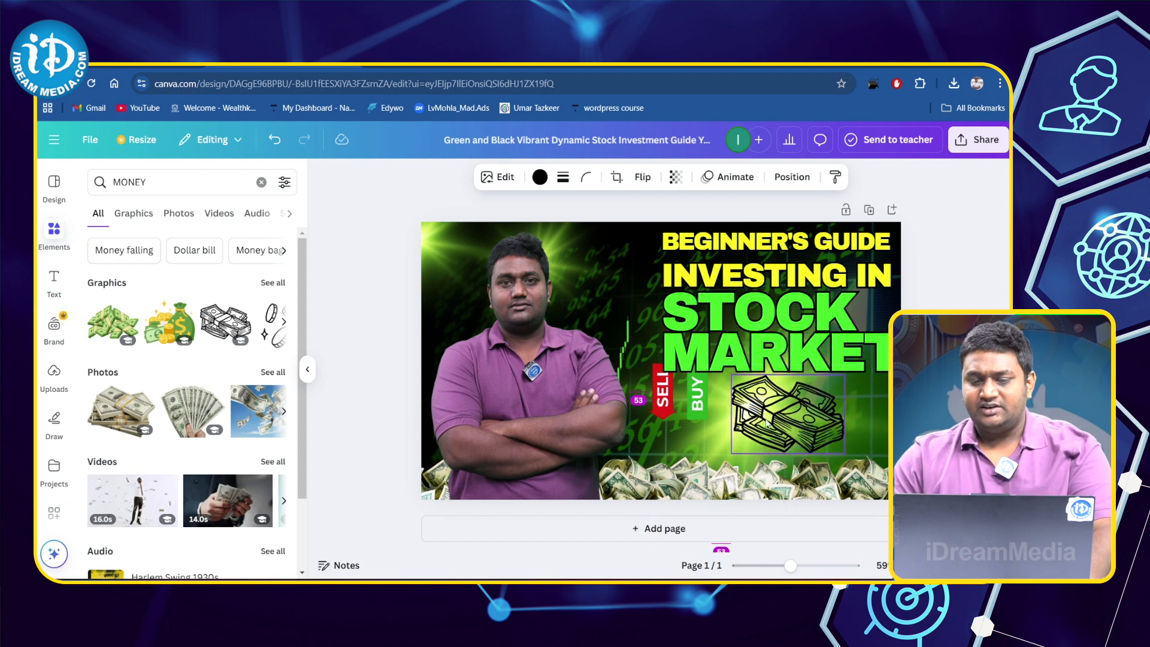
key("Escape")
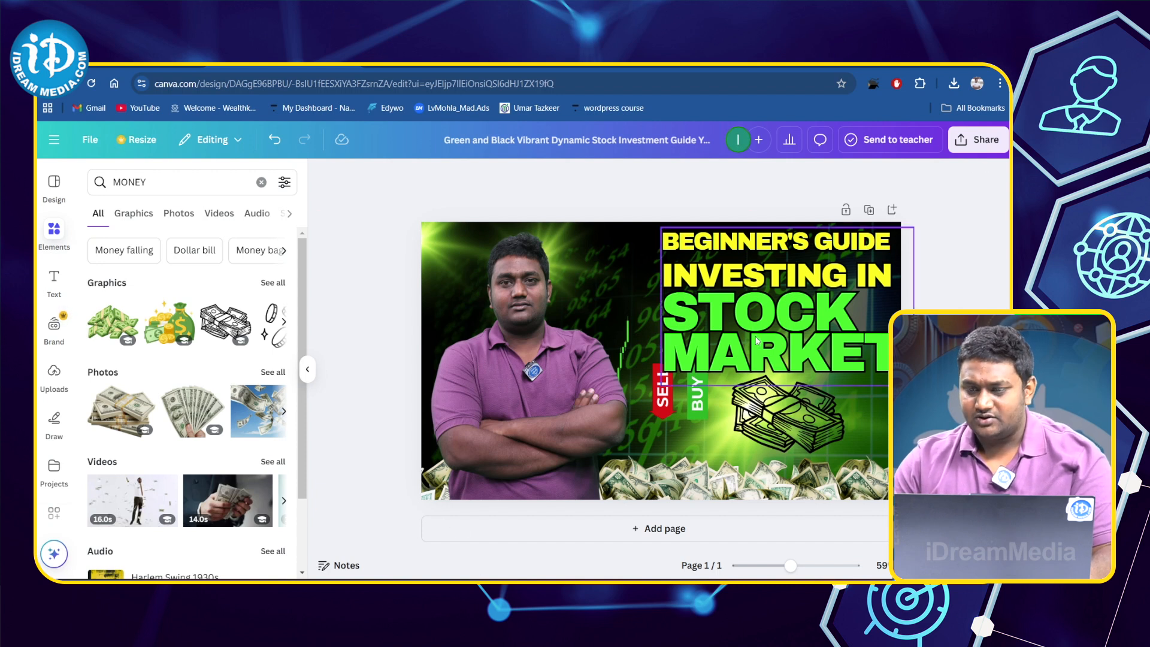
- Download the thumbnail as a JPG at size 1 (1,280 × 720 px) and open the downloaded image
left_click(977, 141)
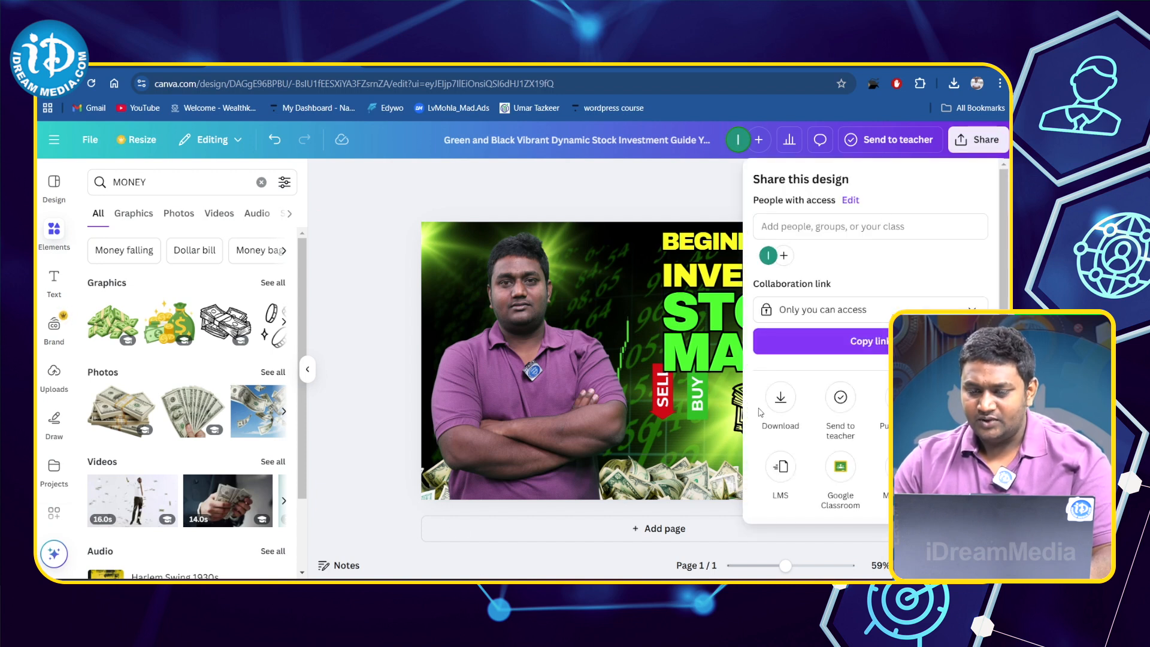
left_click(780, 400)
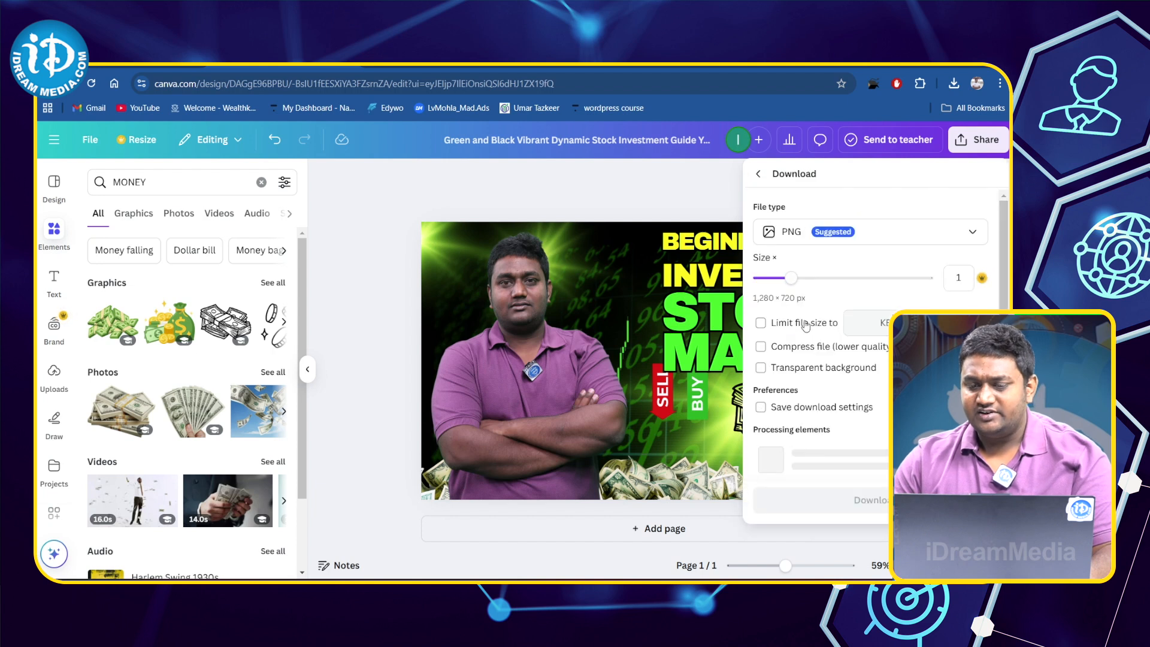
left_click(855, 243)
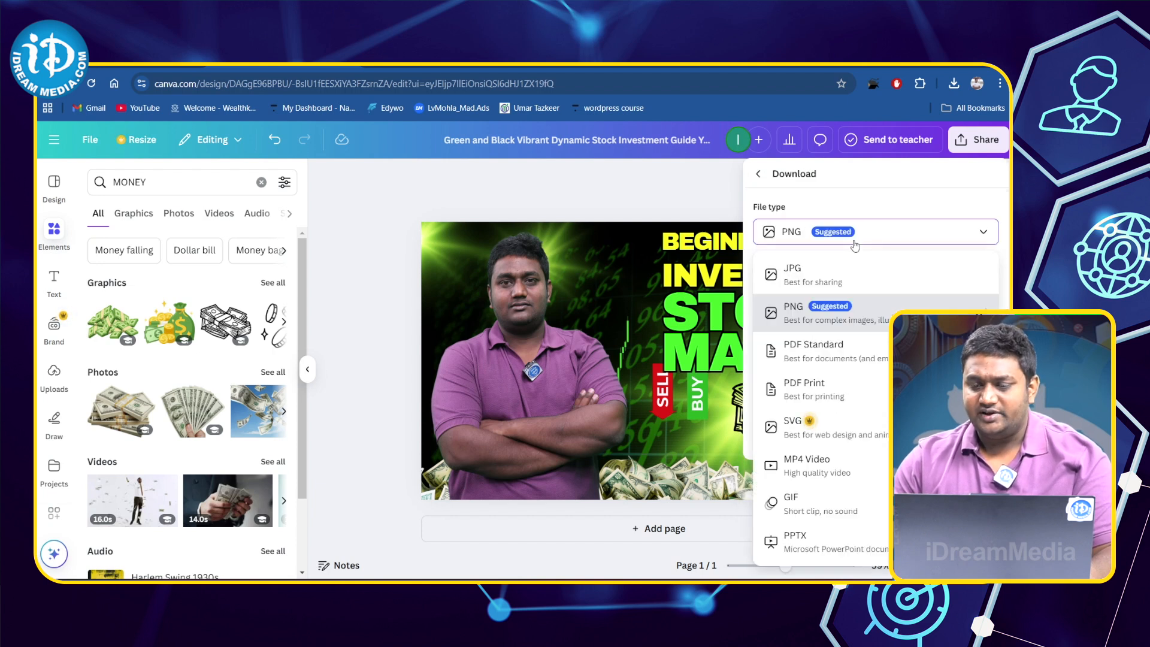
left_click(834, 276)
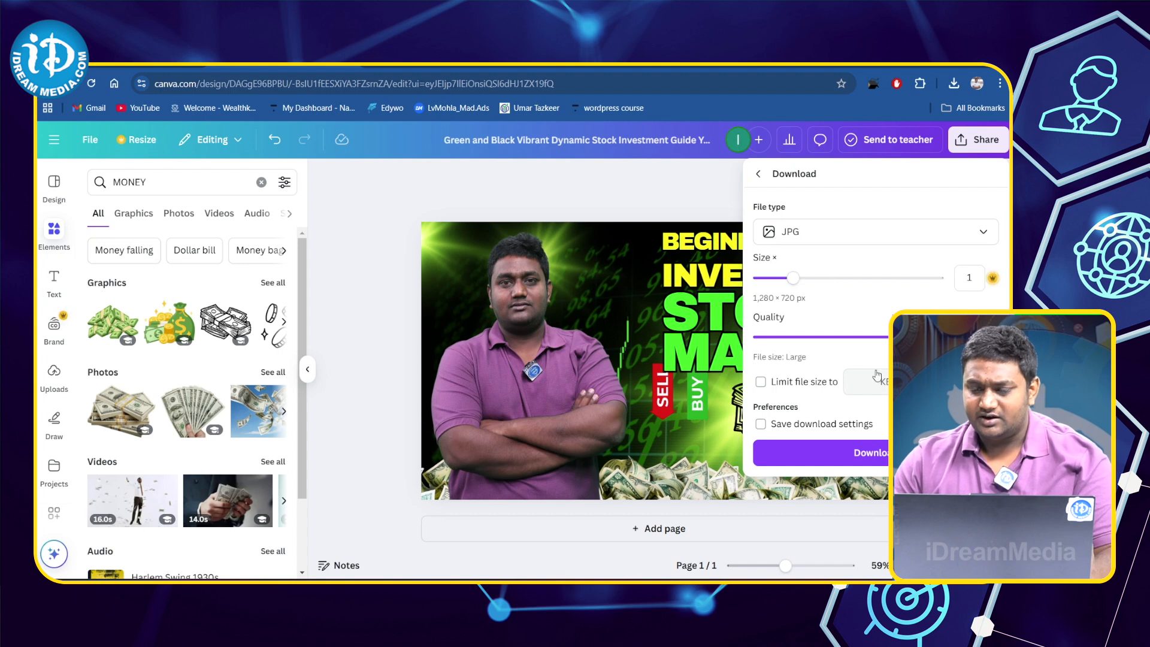
left_click(880, 459)
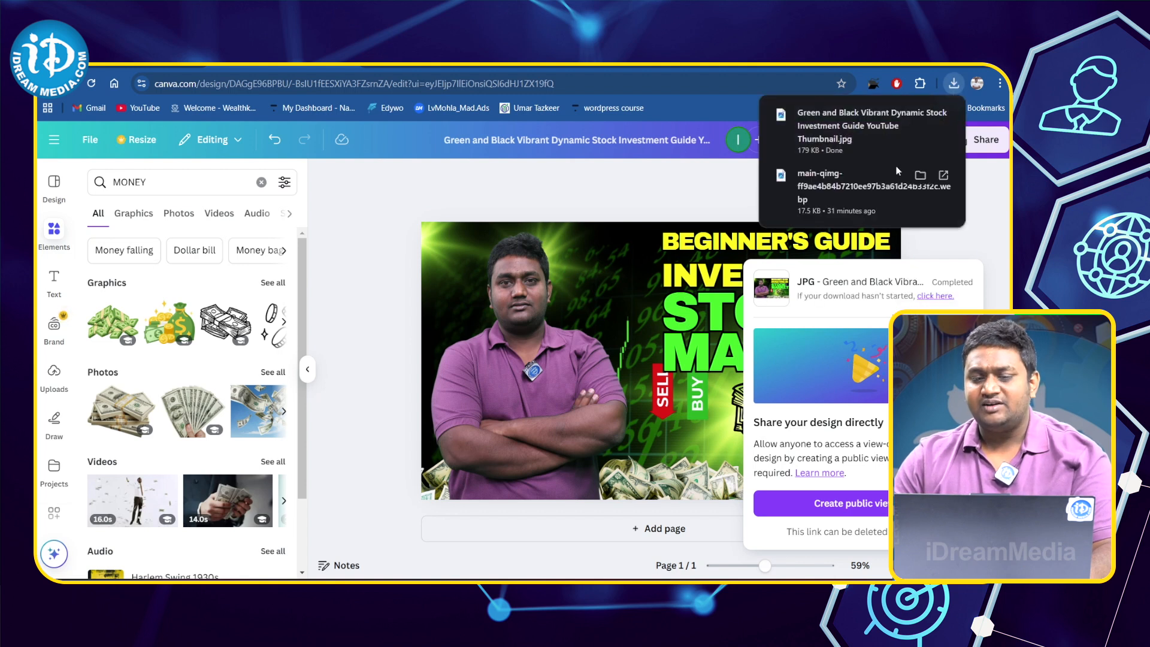
left_click(871, 128)
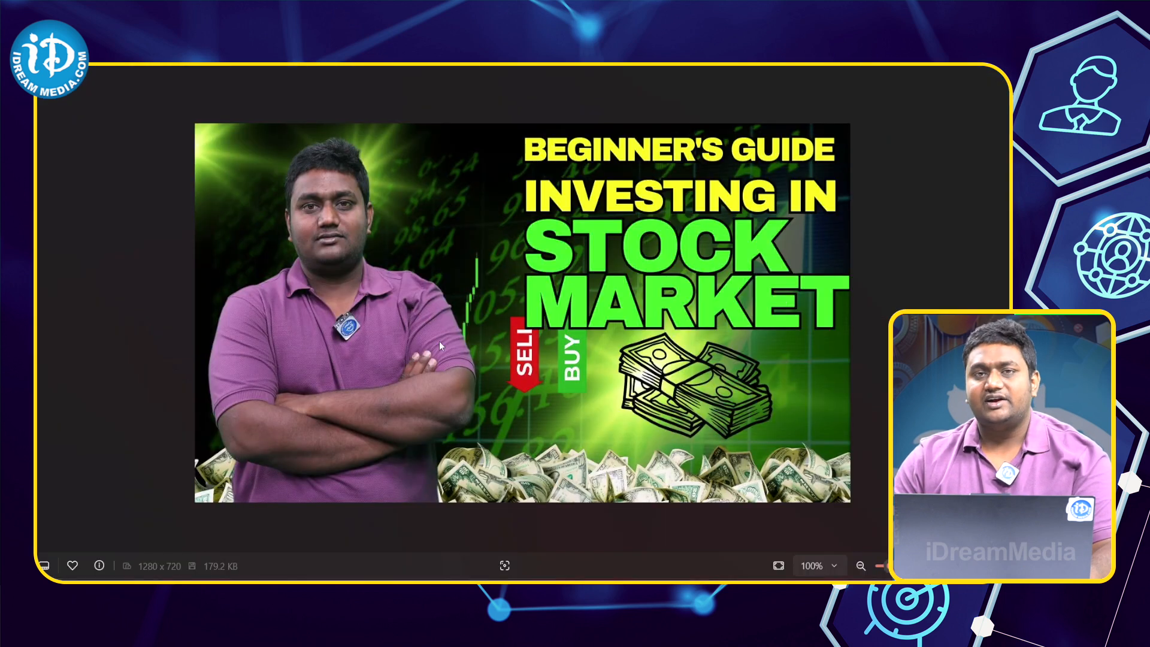